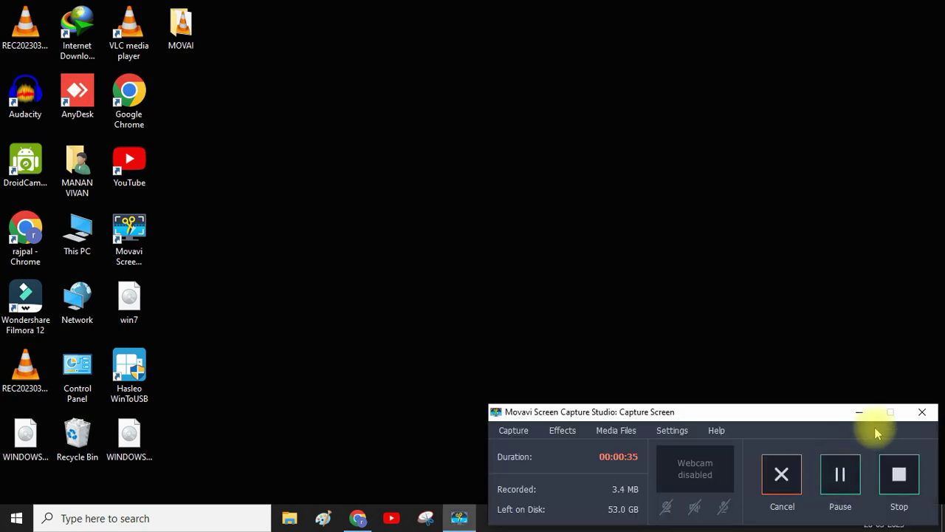
- Switch to Chrome and open google.com in a new tab
{"action": "left_click", "coordinate": [859, 412]}
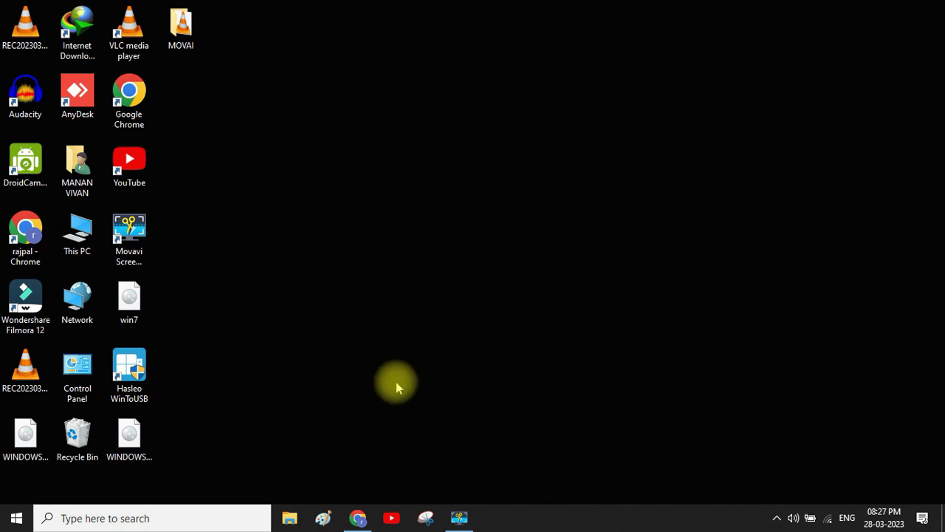
{"action": "left_click", "coordinate": [356, 519]}
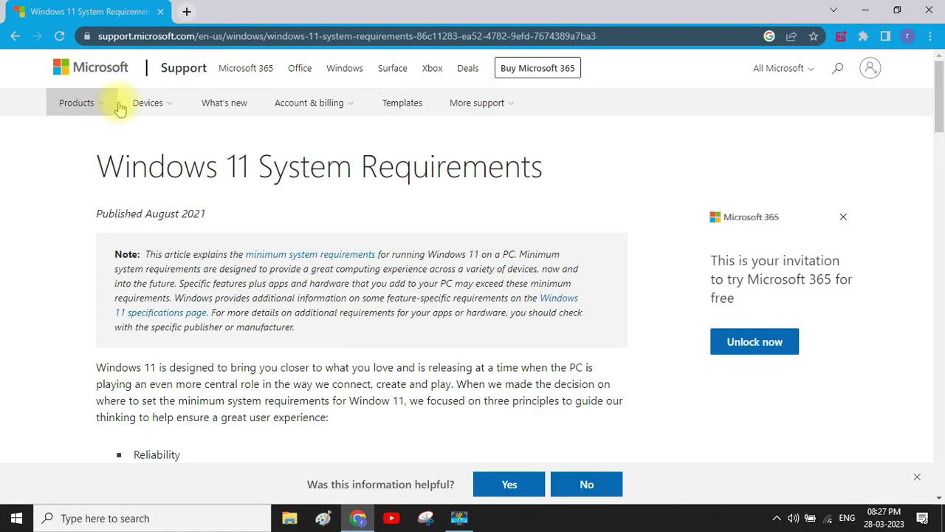
{"action": "left_click", "coordinate": [186, 11]}
{"action": "left_click", "coordinate": [211, 36]}
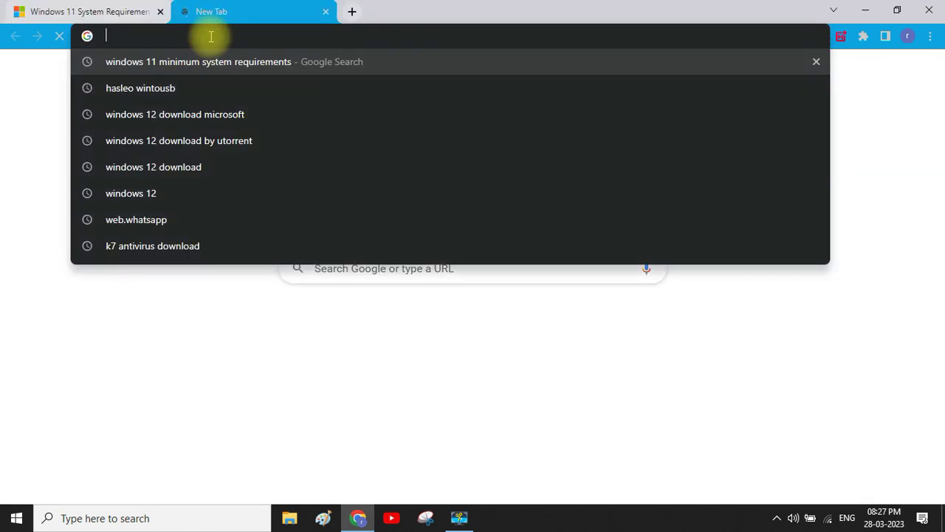
{"action": "type", "text": "g"}
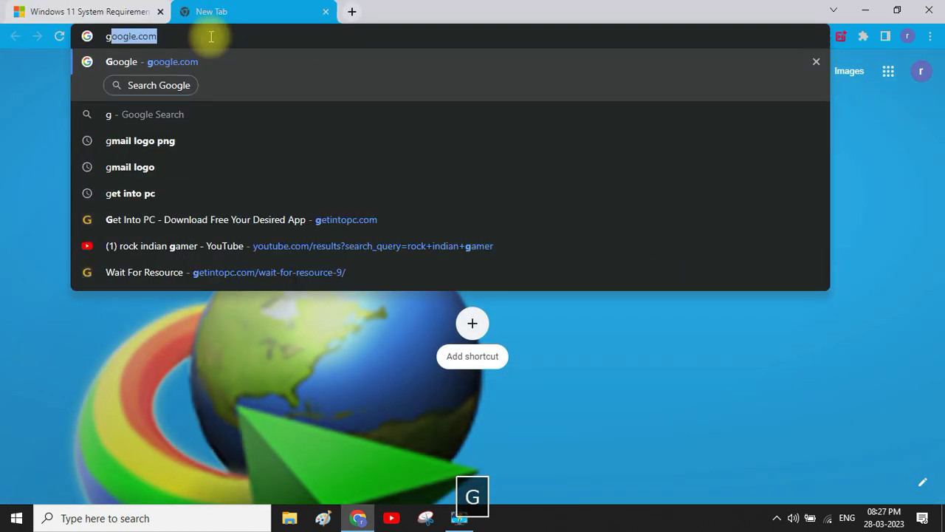
{"action": "key", "text": "Return"}
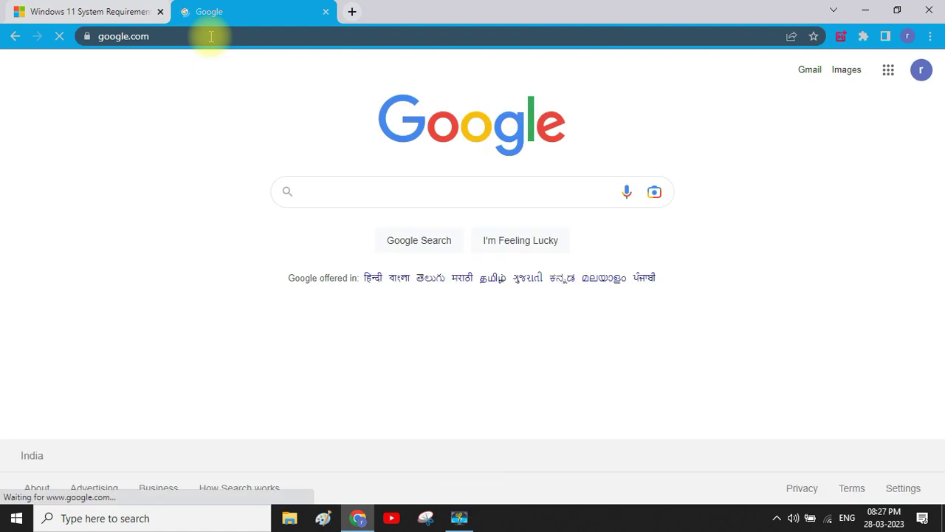
- Search Google for "rufus" and open the official Rufus site at rufus.ie
{"action": "type", "text": "r"}
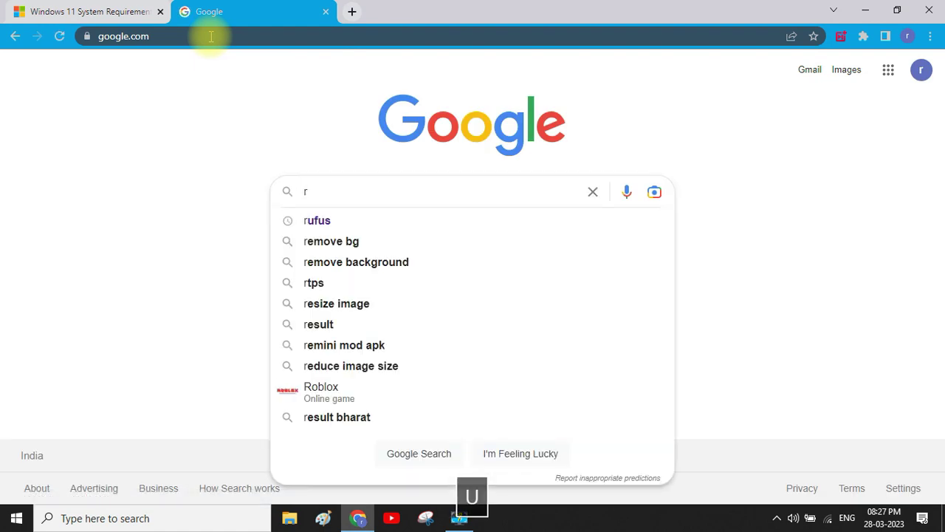
{"action": "type", "text": "u"}
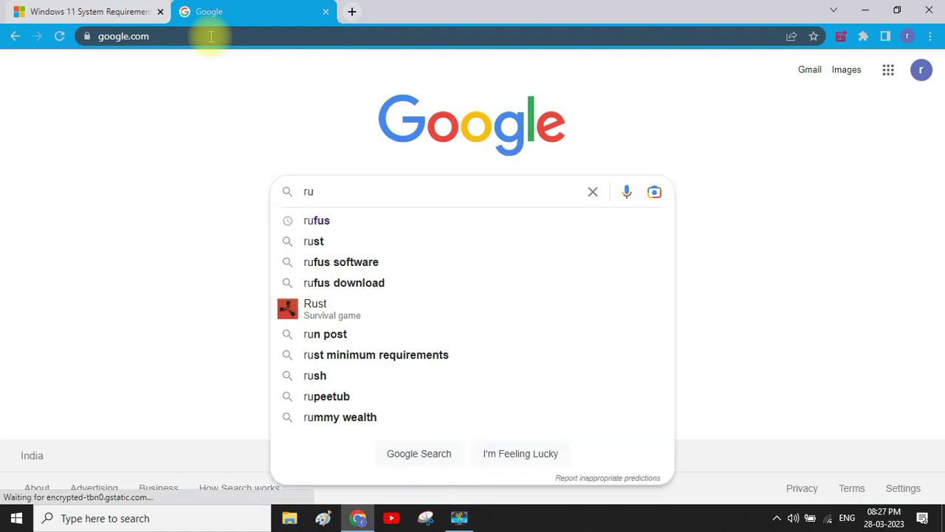
{"action": "type", "text": "fus"}
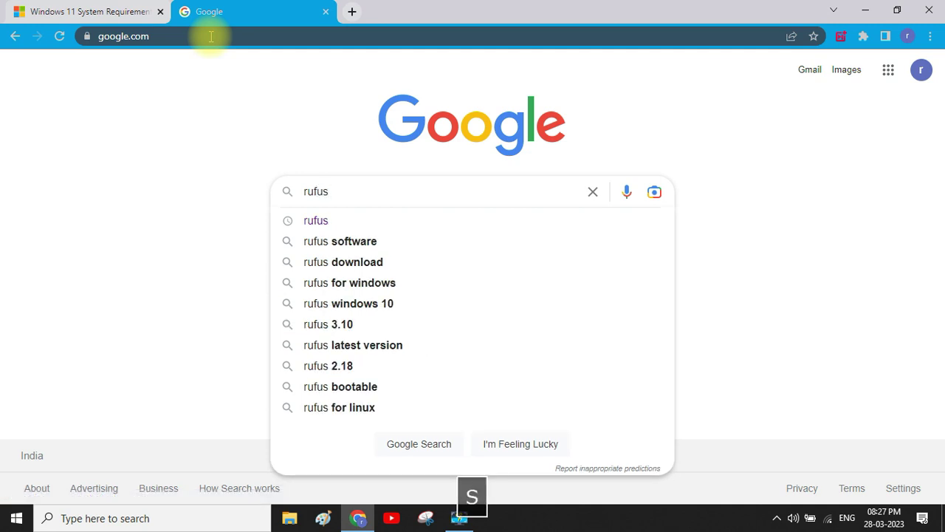
{"action": "key", "text": "Return"}
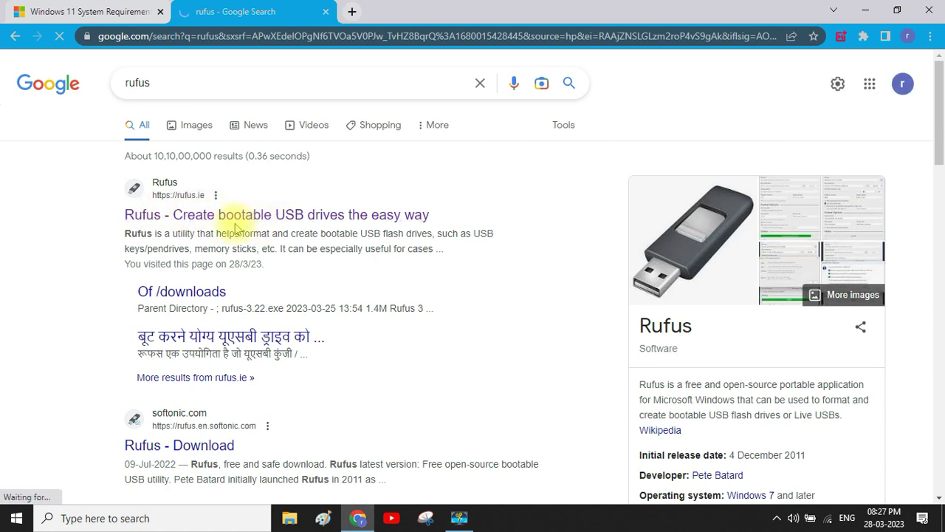
{"action": "left_click", "coordinate": [140, 222]}
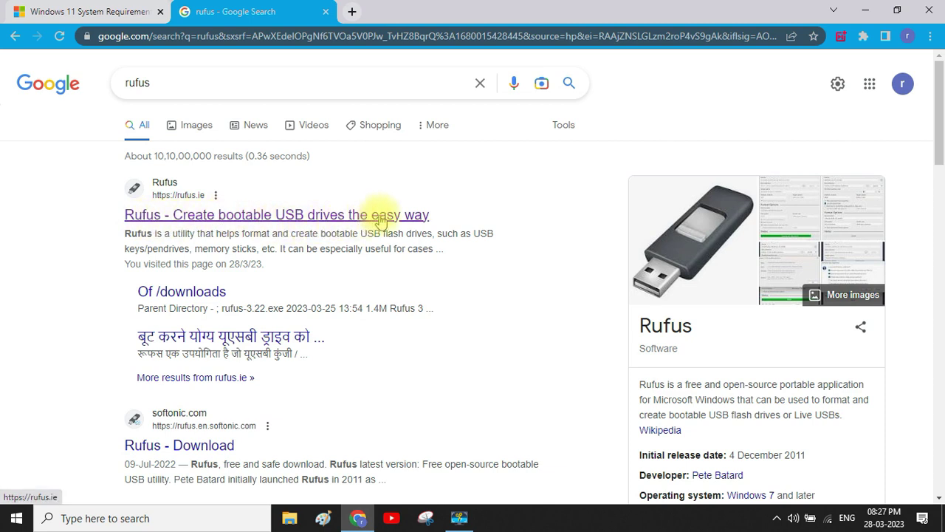
{"action": "left_click", "coordinate": [417, 216]}
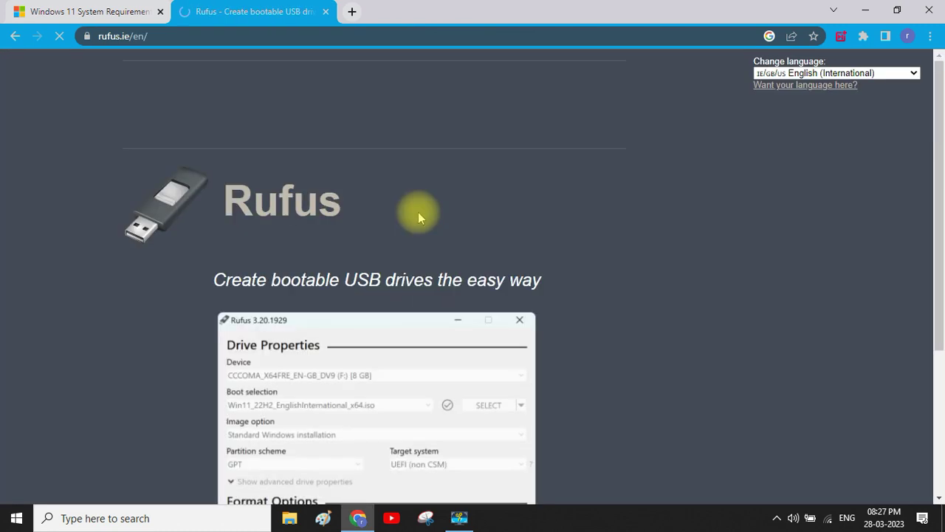
- Request the Rufus 3.22 download from the site, cancel it in the download manager and close the Rufus page
{"action": "scroll", "coordinate": [433, 274], "scroll_direction": "down", "scroll_amount": 5}
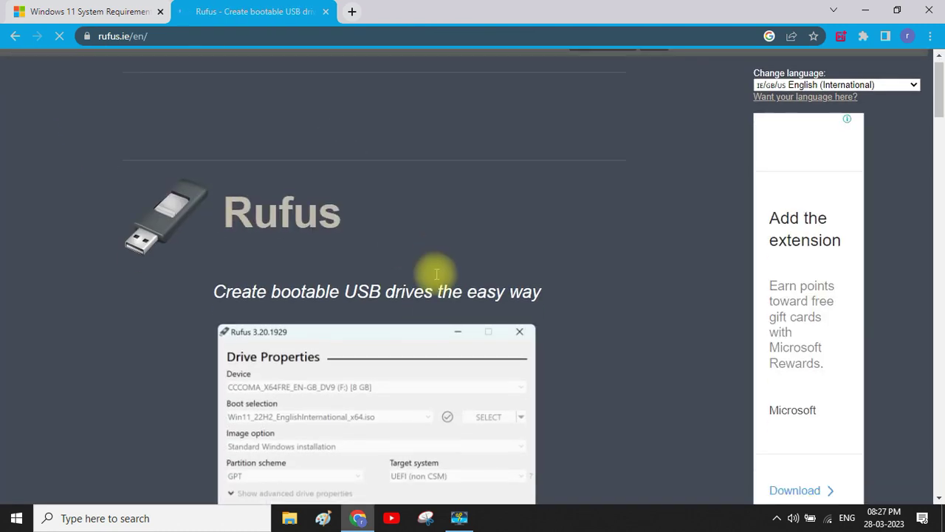
{"action": "scroll", "coordinate": [348, 336], "scroll_direction": "down", "scroll_amount": 5}
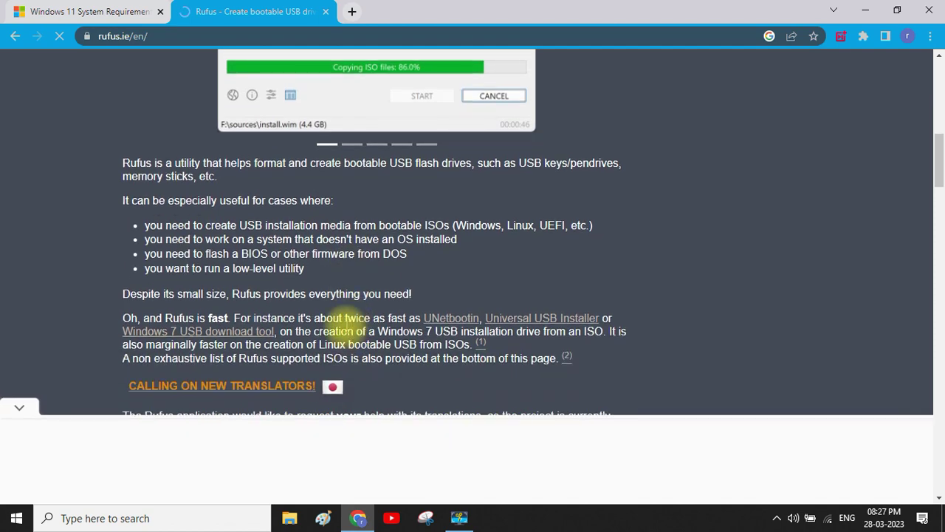
{"action": "scroll", "coordinate": [311, 266], "scroll_direction": "down", "scroll_amount": 4}
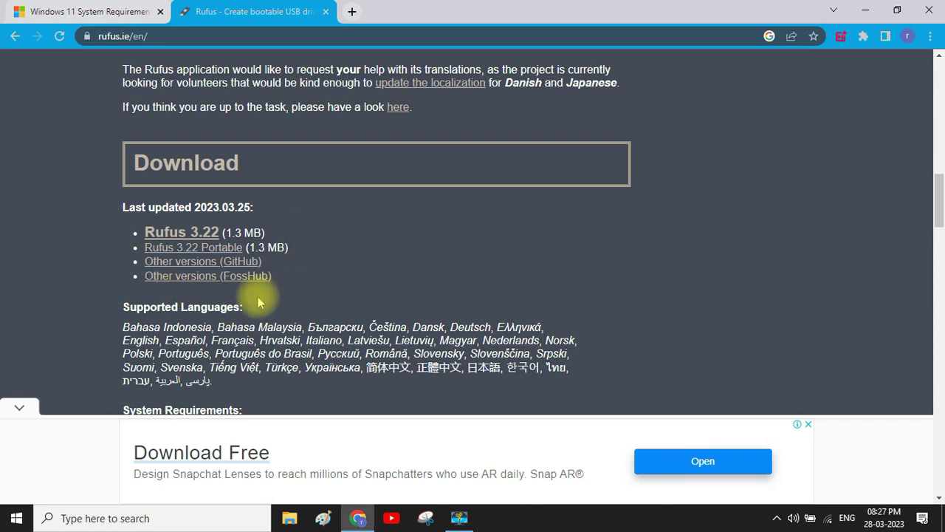
{"action": "left_click", "coordinate": [197, 233]}
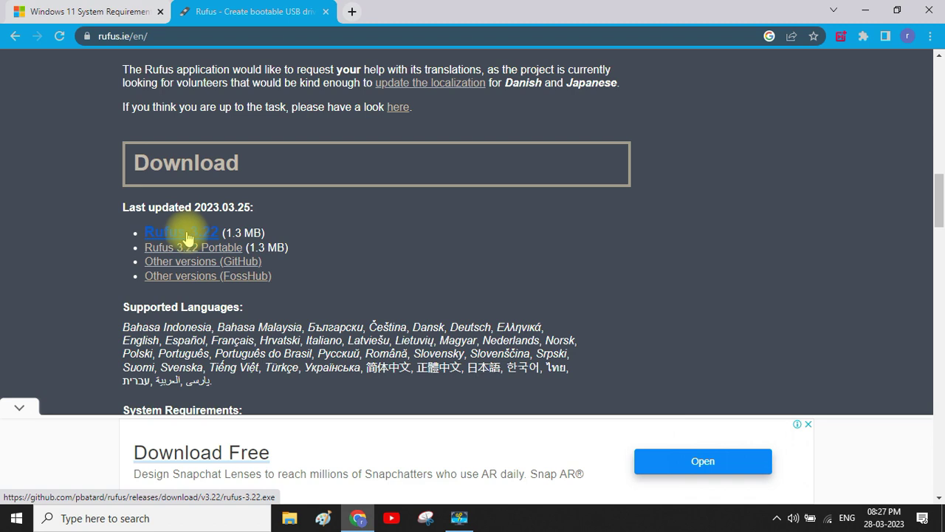
{"action": "left_click", "coordinate": [188, 234]}
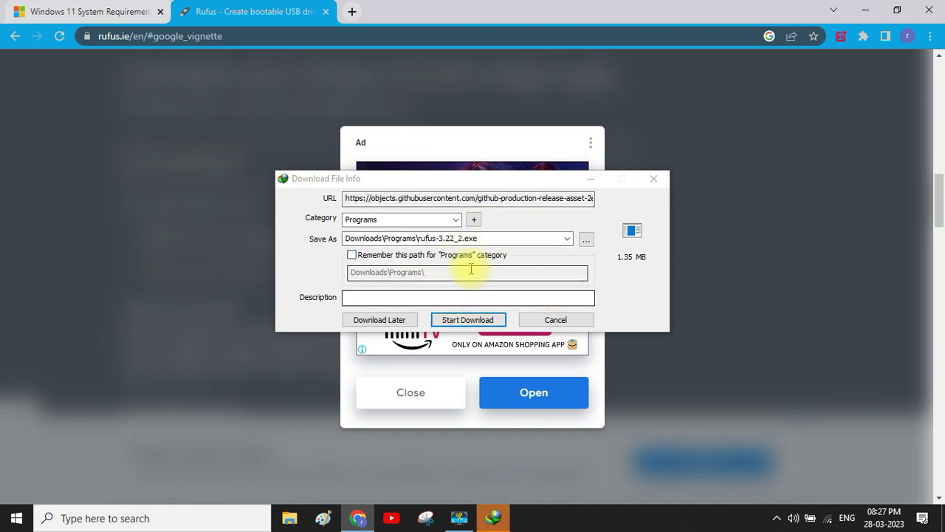
{"action": "left_click", "coordinate": [541, 323]}
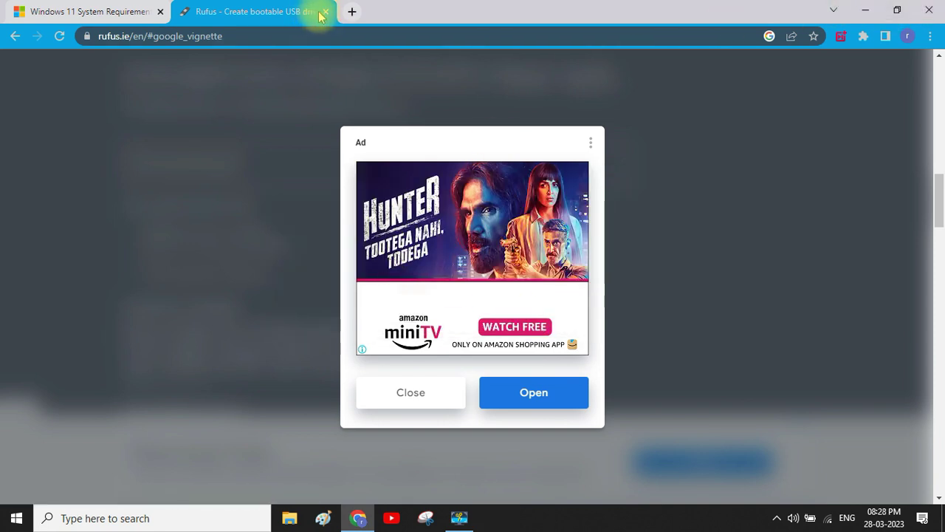
{"action": "left_click", "coordinate": [324, 12]}
{"action": "left_click", "coordinate": [865, 11]}
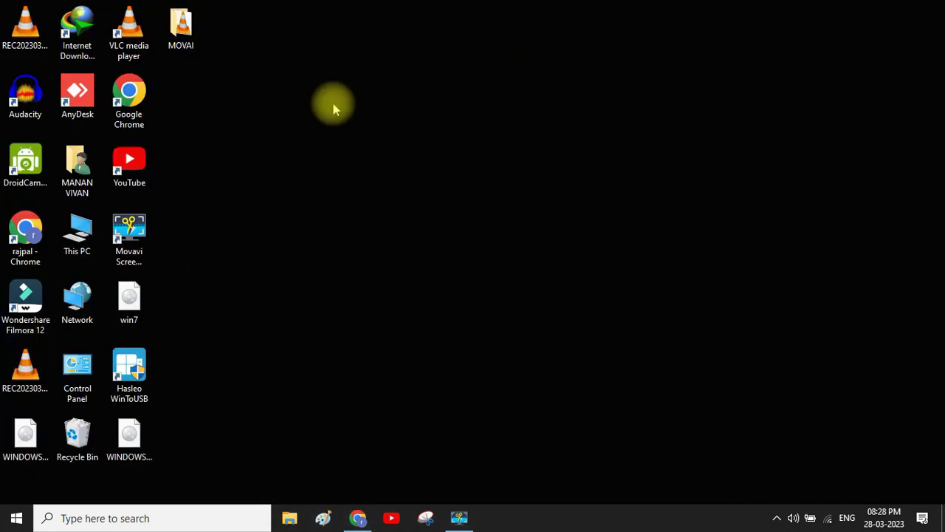
- Open the soft folder on New Volume (D:) in File Explorer
{"action": "double_click", "coordinate": [88, 236]}
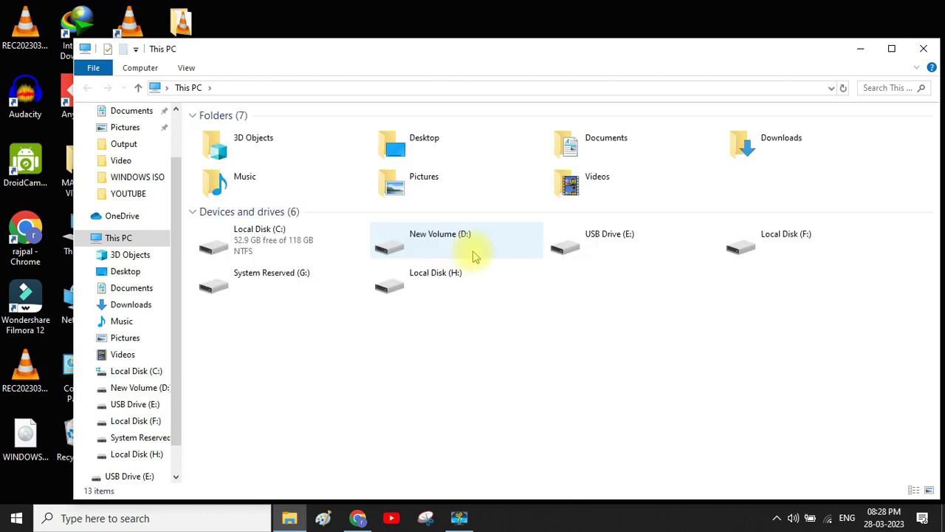
{"action": "double_click", "coordinate": [450, 245]}
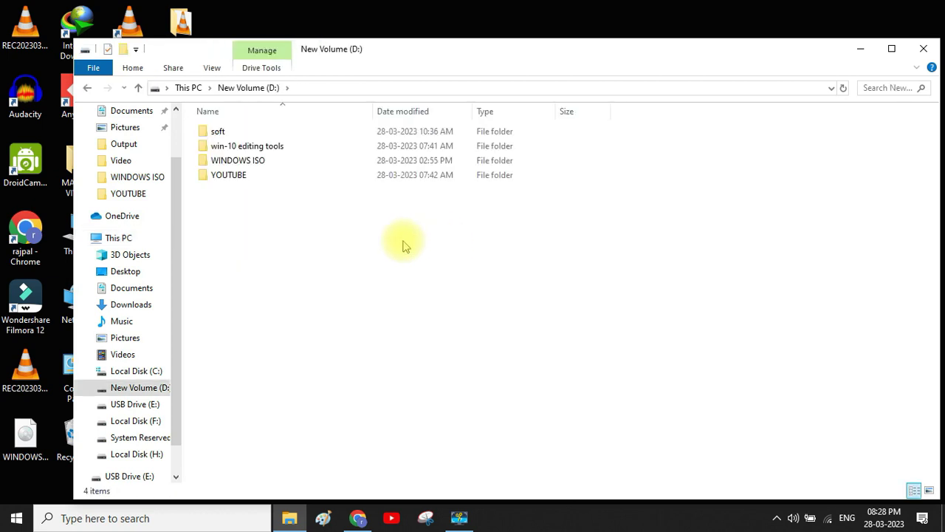
{"action": "left_click", "coordinate": [258, 130]}
{"action": "double_click", "coordinate": [259, 130]}
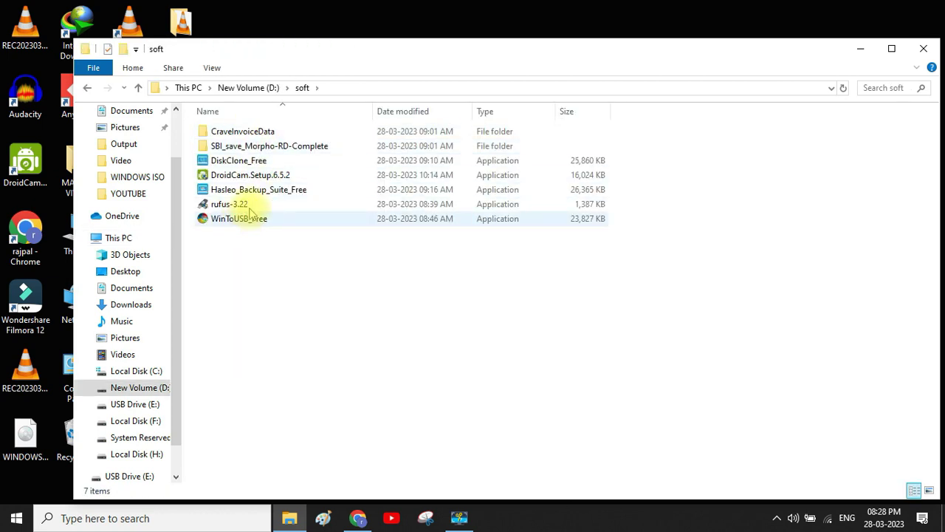
- Run rufus-3.22 as administrator, allow it to start and clear the folder window from behind it
{"action": "left_click", "coordinate": [249, 205]}
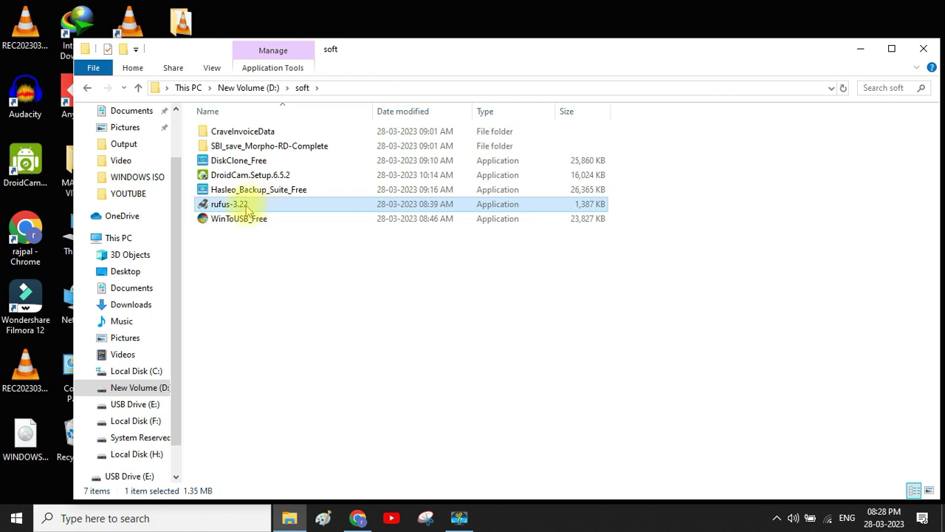
{"action": "double_click", "coordinate": [244, 204]}
{"action": "right_click", "coordinate": [248, 211]}
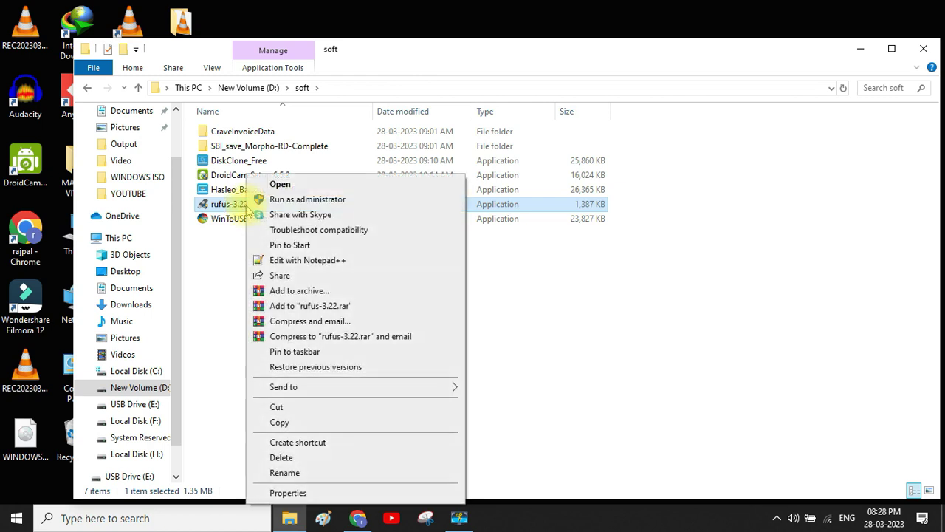
{"action": "left_click", "coordinate": [353, 201]}
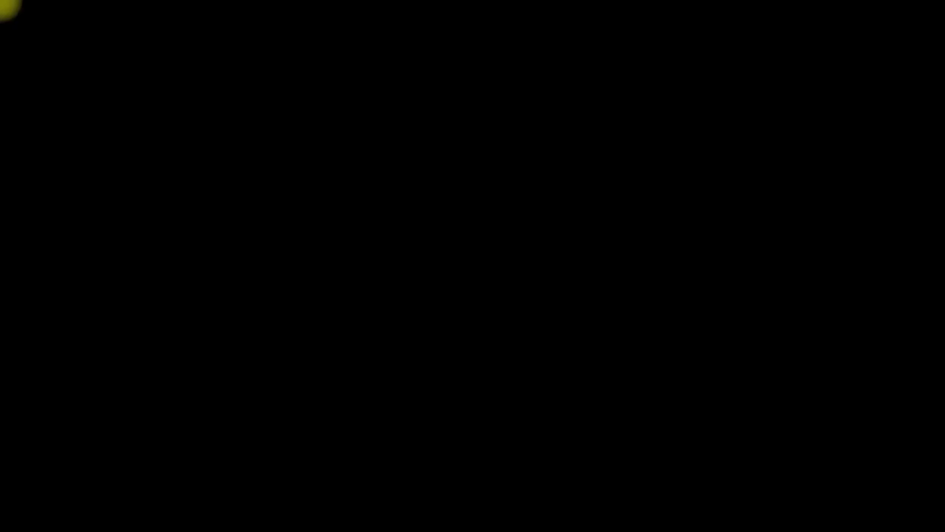
{"action": "left_click", "coordinate": [419, 342]}
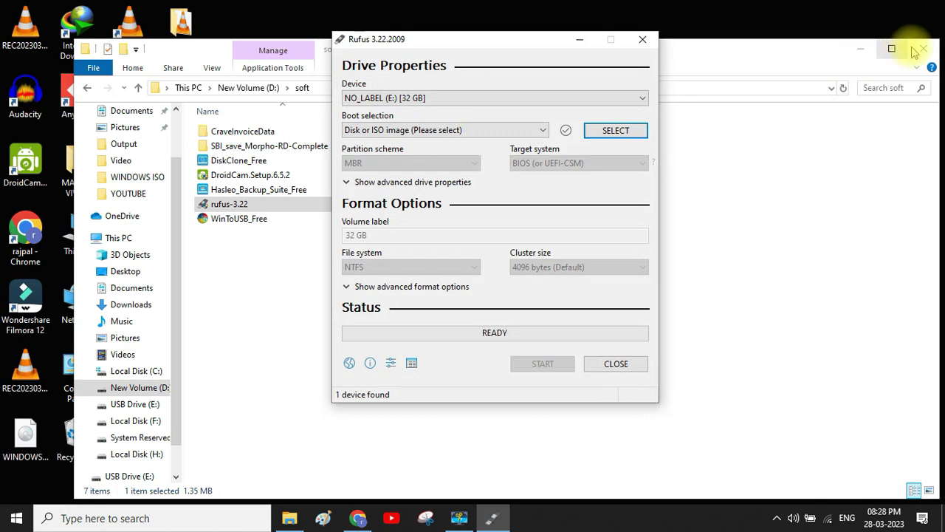
{"action": "left_click", "coordinate": [860, 49]}
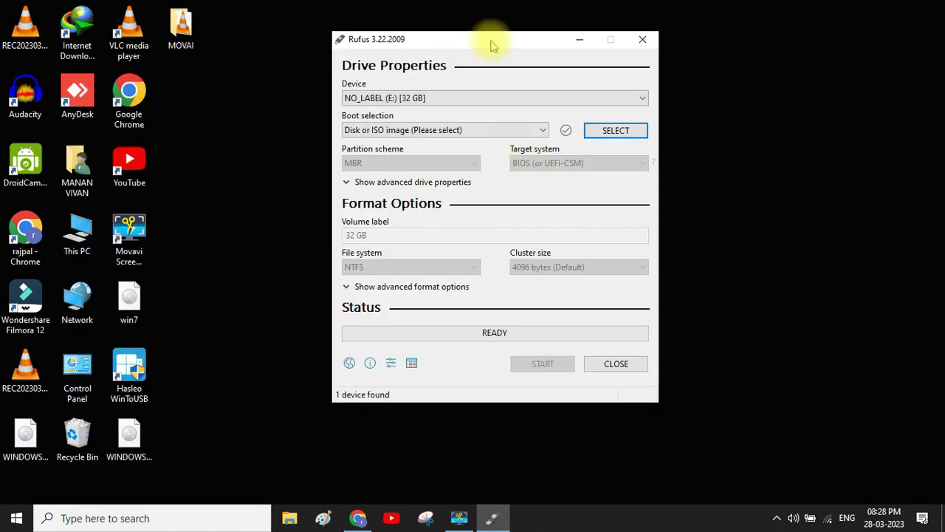
{"action": "left_click_drag", "start_coordinate": [491, 40], "coordinate": [444, 47]}
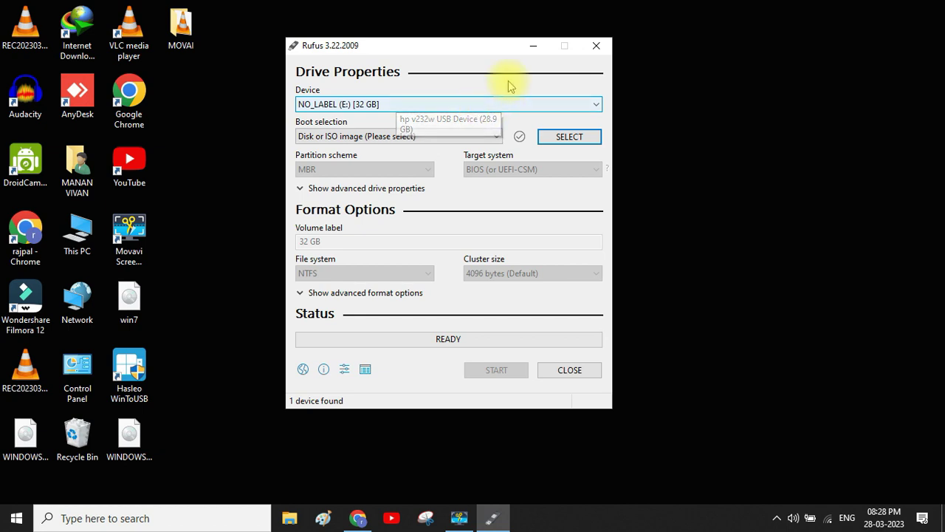
- Check the Rufus device list and select the USB drive NO_LABEL (E:) [32 GB] as the device
{"action": "left_click", "coordinate": [422, 107]}
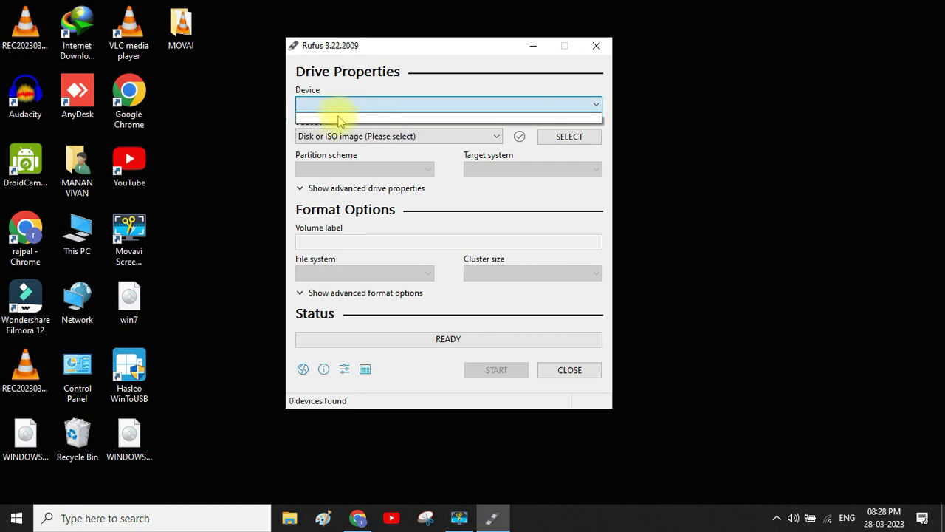
{"action": "left_click", "coordinate": [437, 109]}
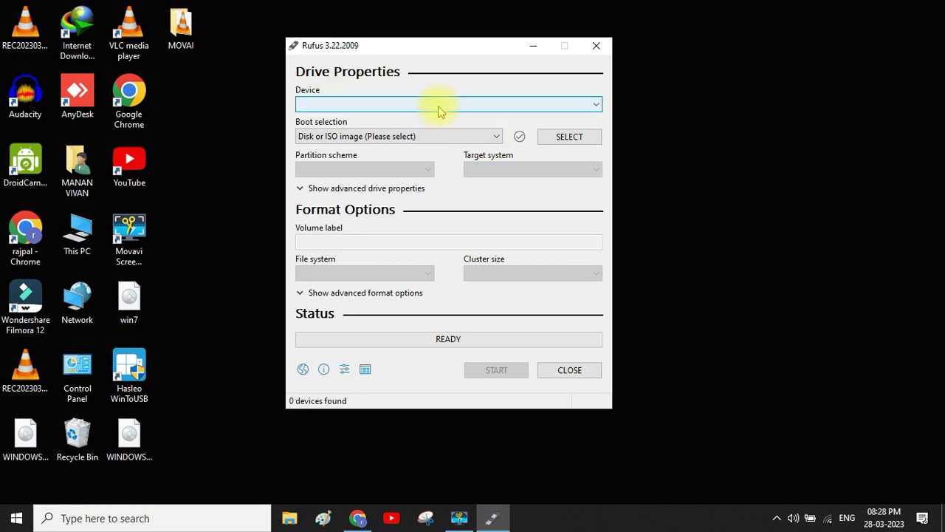
{"action": "left_click", "coordinate": [441, 111]}
{"action": "left_click", "coordinate": [441, 112]}
{"action": "left_click", "coordinate": [442, 112]}
{"action": "left_click", "coordinate": [442, 111]}
{"action": "left_click", "coordinate": [442, 112]}
{"action": "left_click", "coordinate": [507, 106]}
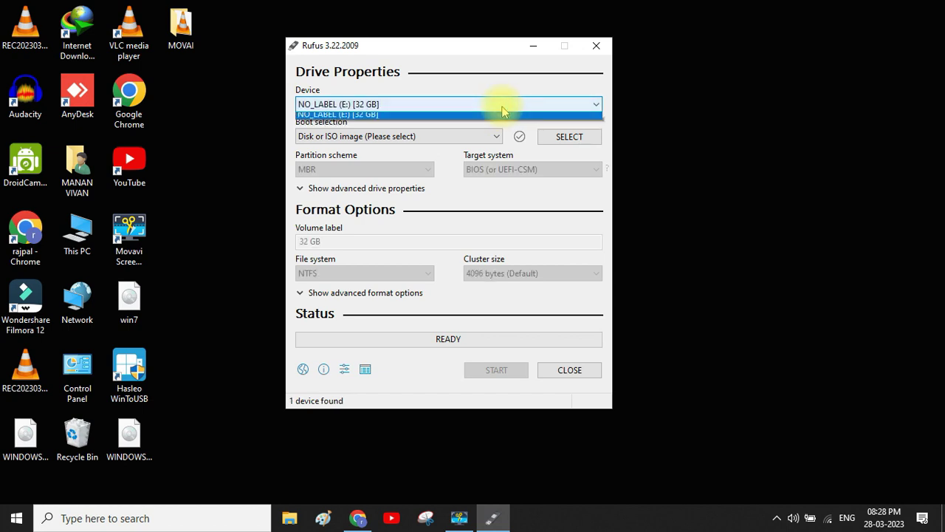
{"action": "left_click", "coordinate": [406, 116]}
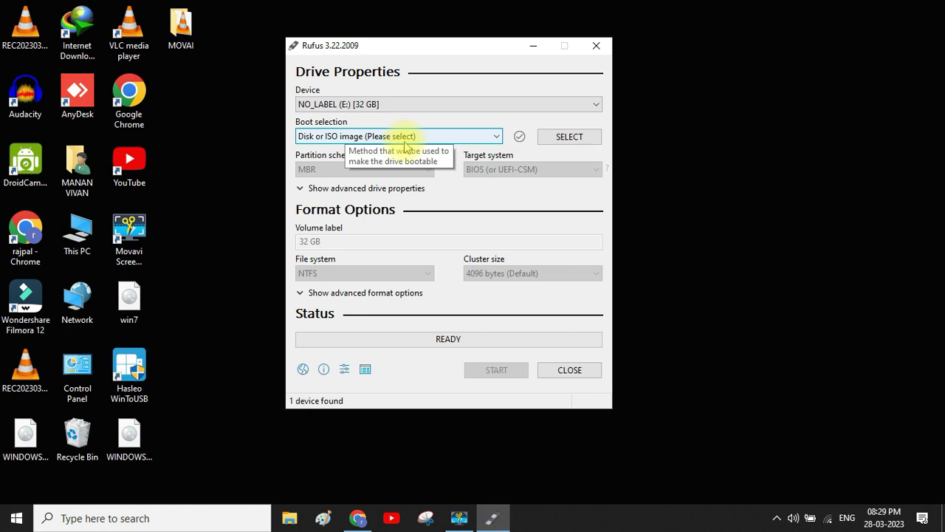
- Set the boot selection to Disk or ISO image
{"action": "left_click", "coordinate": [461, 141]}
{"action": "left_click", "coordinate": [456, 139]}
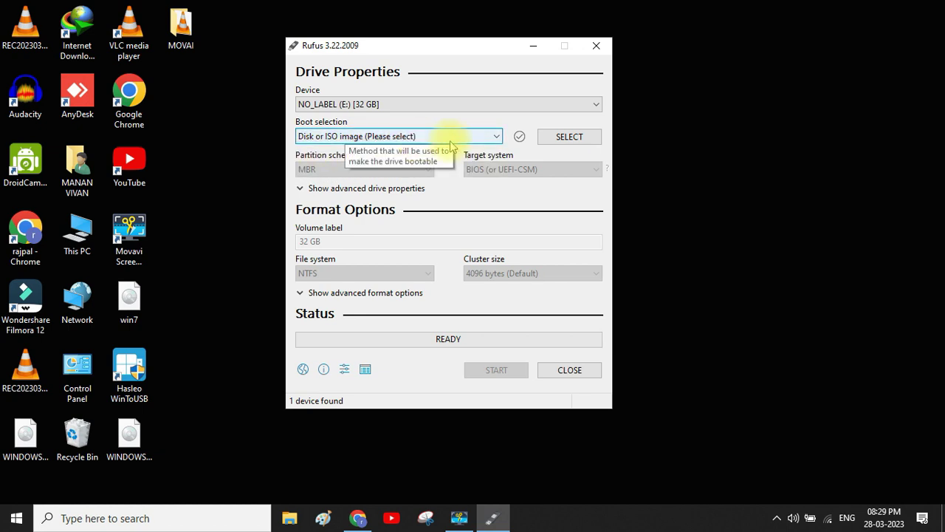
{"action": "left_click", "coordinate": [434, 138]}
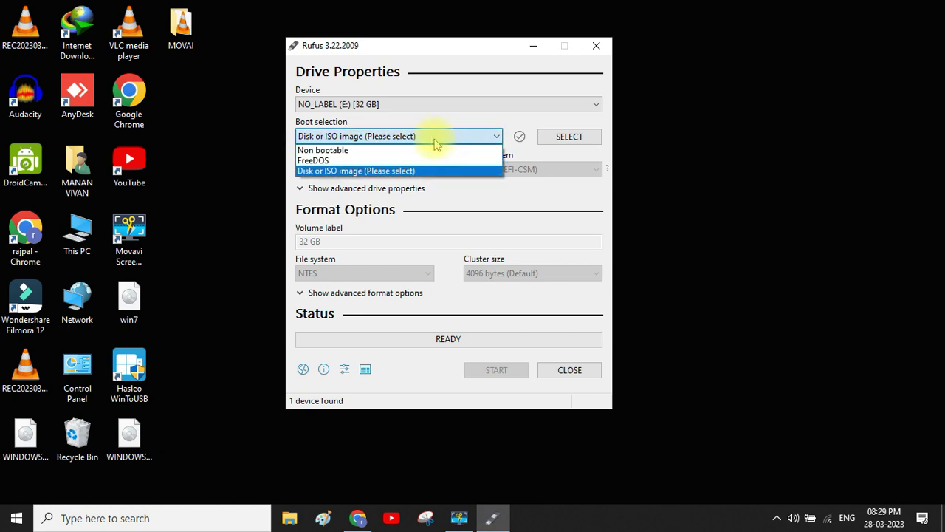
{"action": "left_click", "coordinate": [340, 171]}
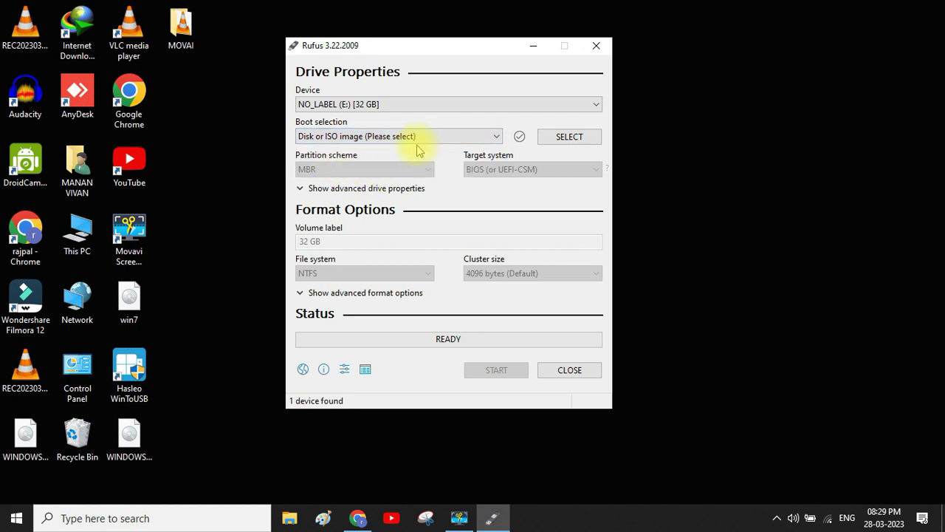
- Load the WINDOWS-11 ISO image from the Desktop as the boot selection
{"action": "left_click", "coordinate": [572, 141]}
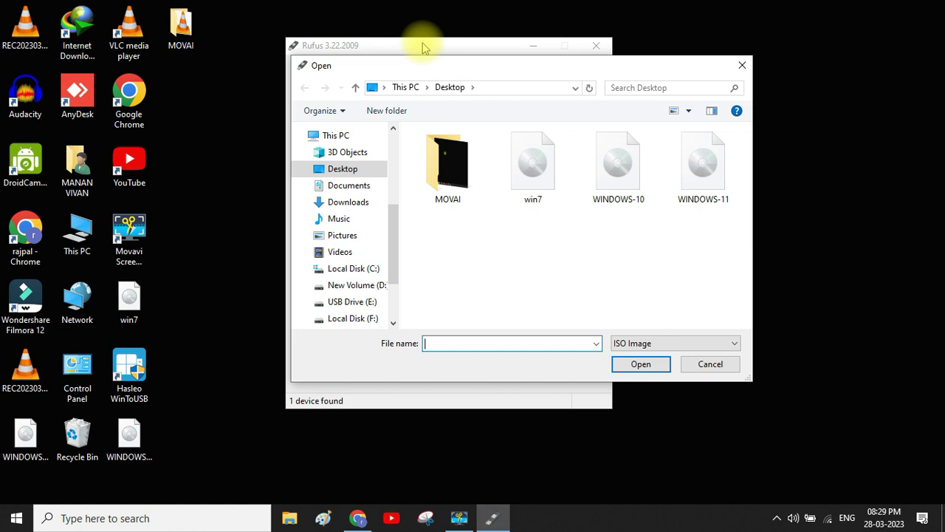
{"action": "left_click", "coordinate": [354, 172]}
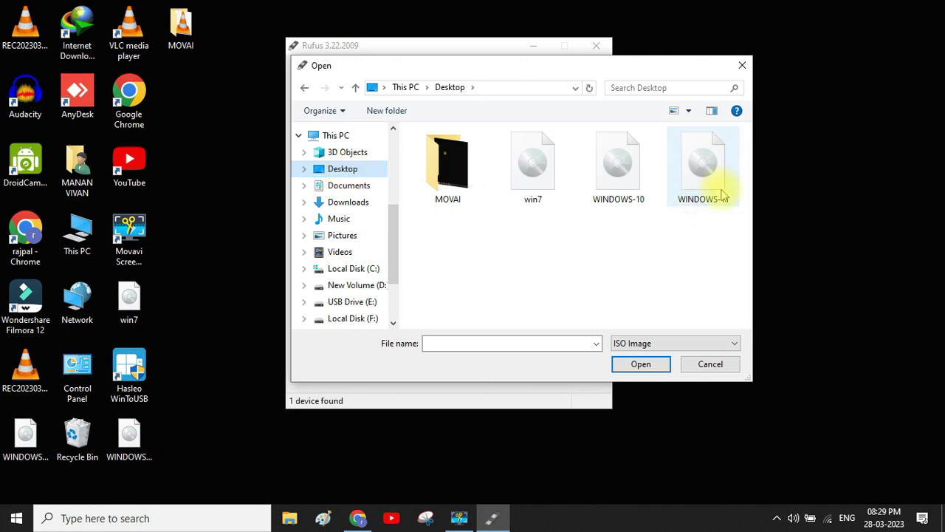
{"action": "left_click", "coordinate": [707, 177]}
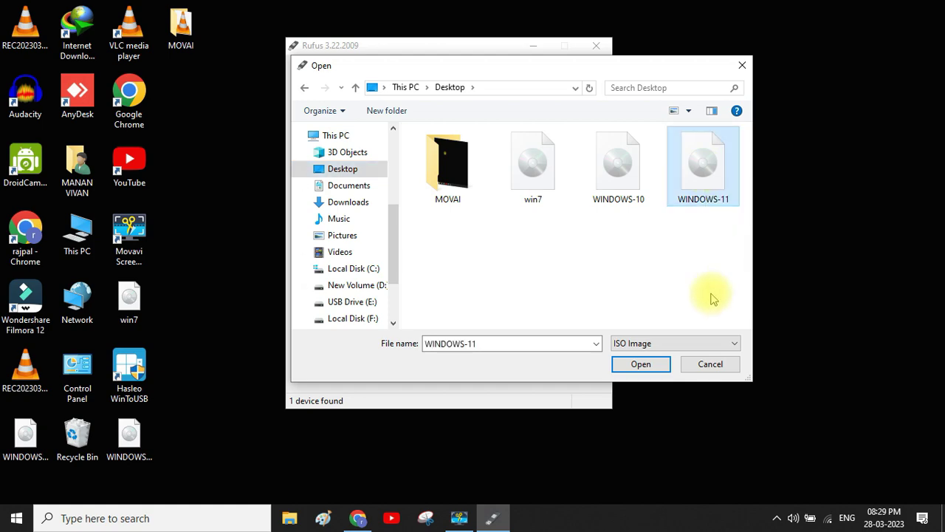
{"action": "left_click", "coordinate": [642, 363]}
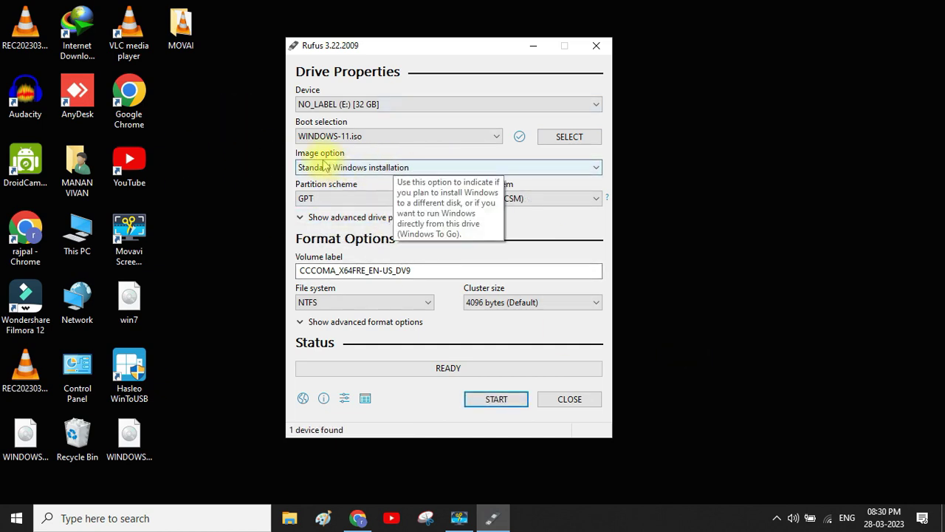
- Choose Standard Windows installation as the image option and set the partition scheme to MBR
{"action": "left_click", "coordinate": [352, 168]}
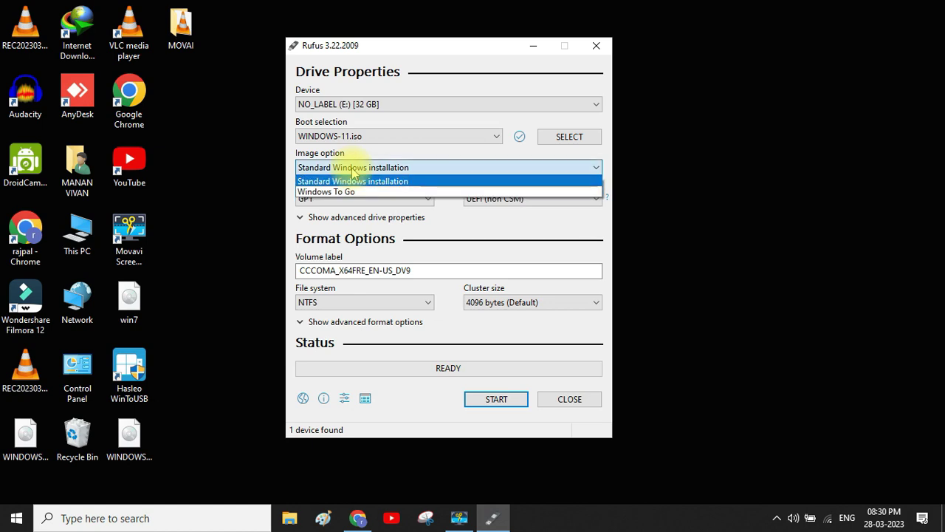
{"action": "left_click", "coordinate": [359, 182]}
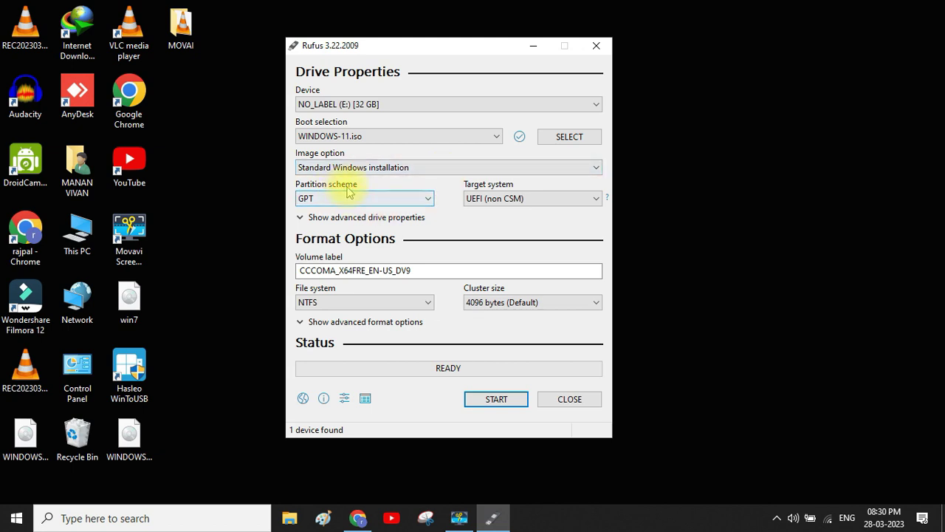
{"action": "left_click", "coordinate": [375, 198]}
{"action": "left_click", "coordinate": [379, 212]}
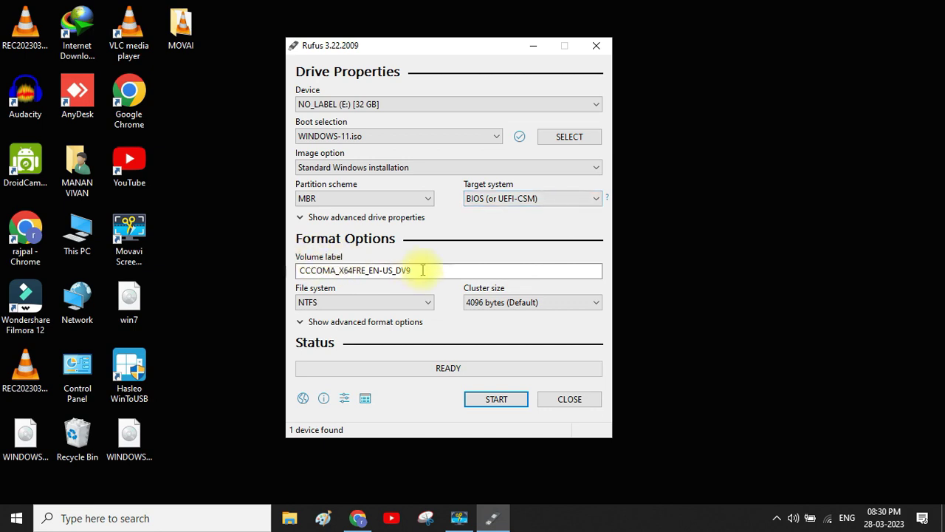
- Set the volume label to "WINDOWS-1164 BIT" and select NTFS as the file system
{"action": "left_click_drag", "start_coordinate": [421, 269], "coordinate": [282, 269]}
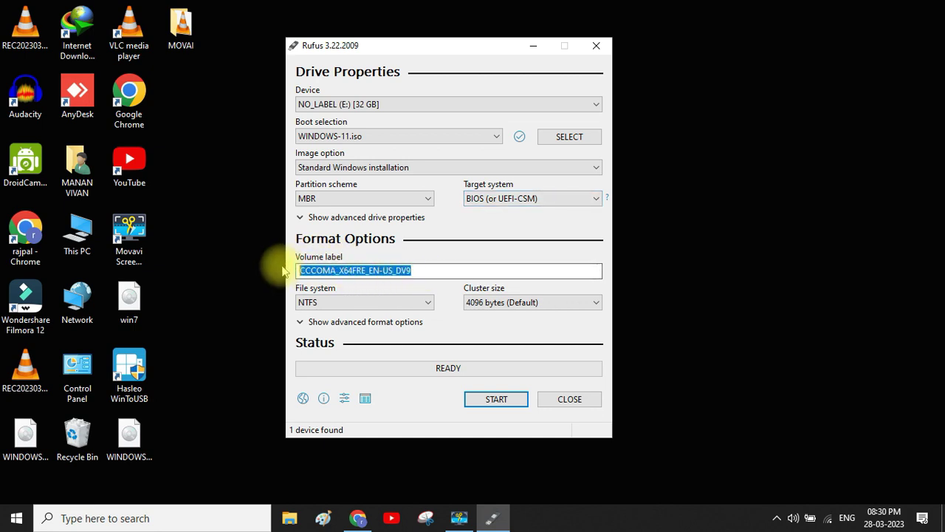
{"action": "type", "text": "WINDOWS-1164 BIT"}
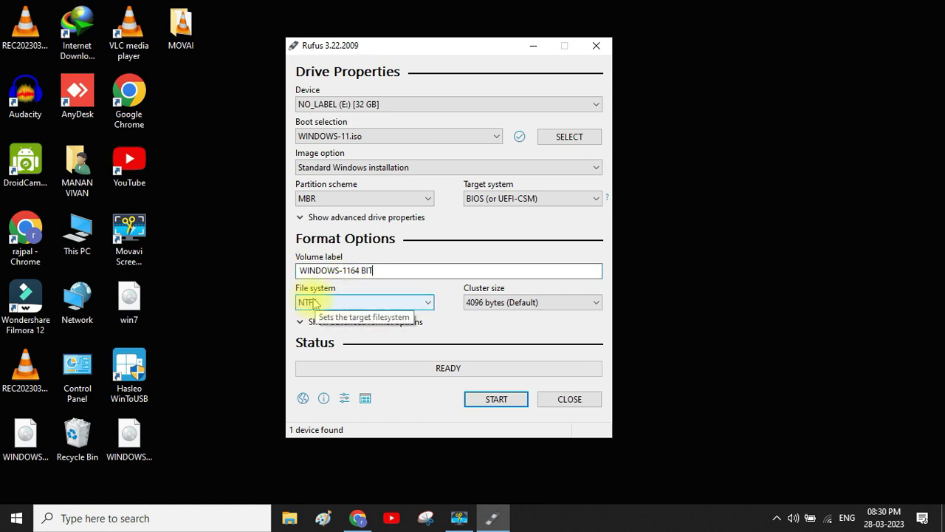
{"action": "left_click", "coordinate": [381, 304]}
{"action": "left_click", "coordinate": [382, 306]}
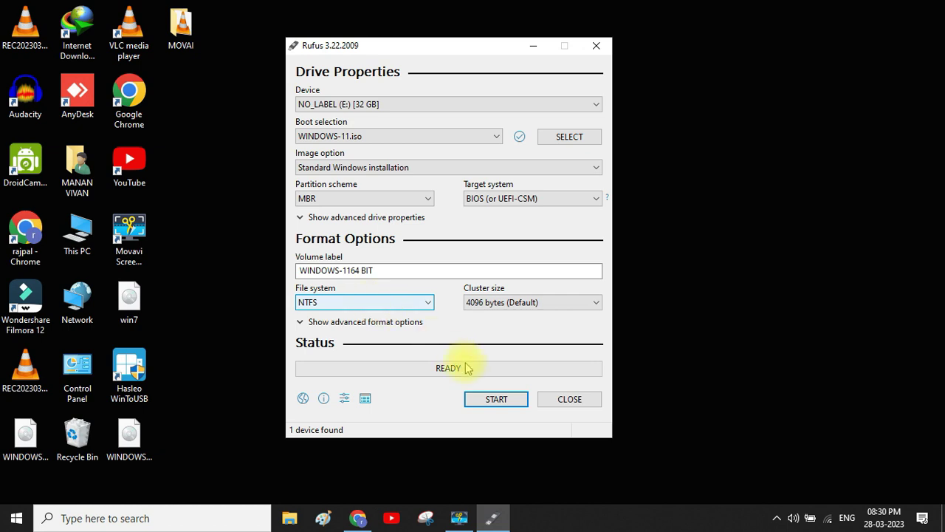
- Start the bootable drive creation and move the Windows User Experience dialog aside
{"action": "left_click", "coordinate": [499, 406]}
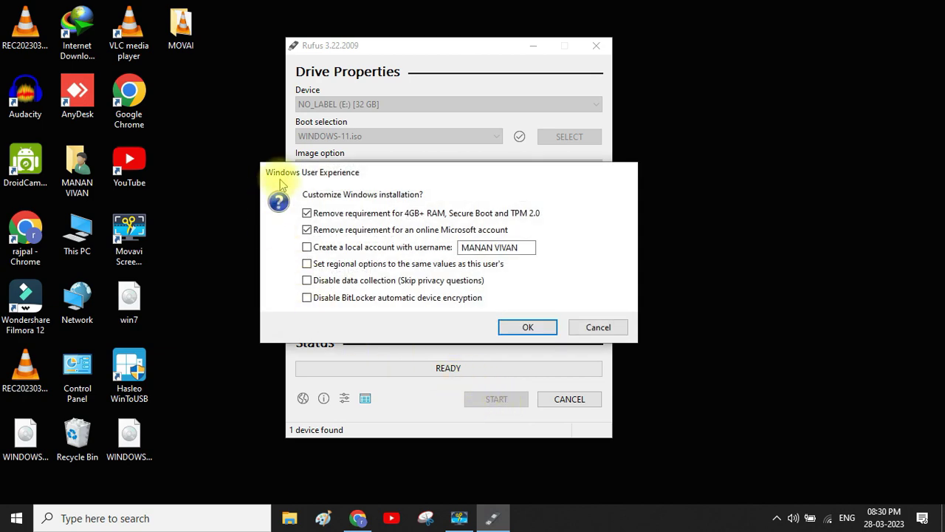
{"action": "left_click_drag", "start_coordinate": [316, 169], "coordinate": [271, 145]}
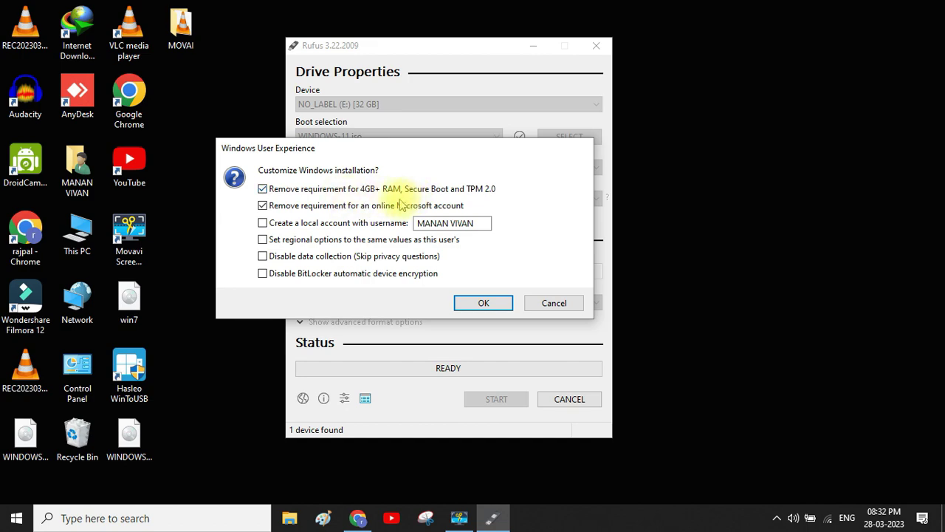
- Switch to Chrome and examine the processor entry under Minimum System Requirements on the Windows 11 System Requirements page
{"action": "left_click", "coordinate": [359, 517]}
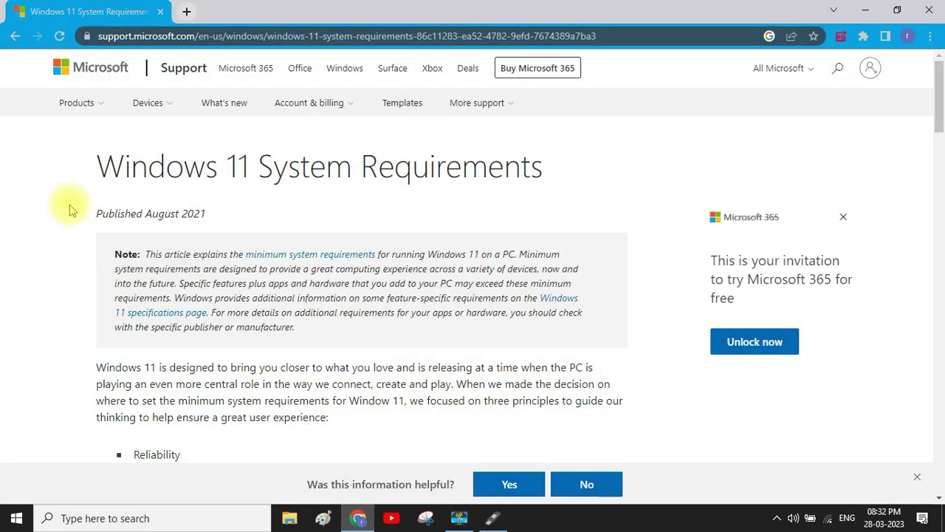
{"action": "left_click", "coordinate": [15, 36]}
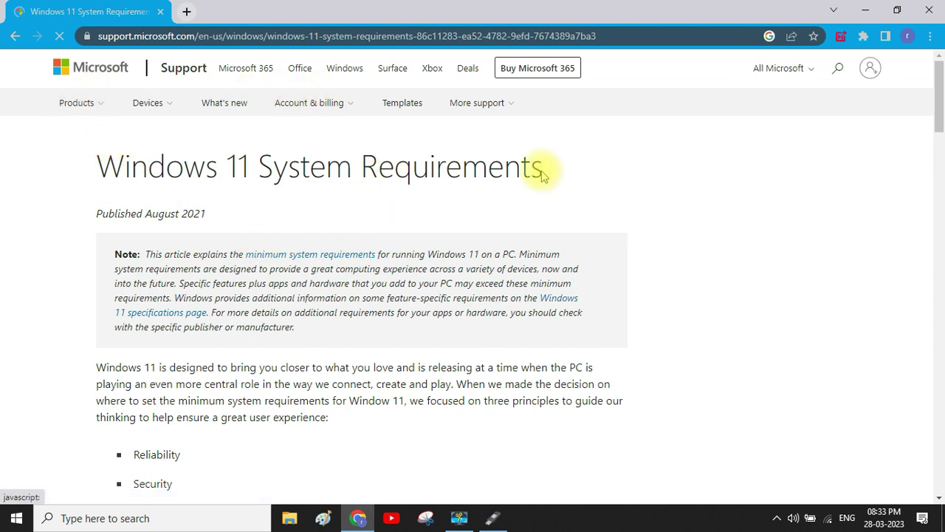
{"action": "scroll", "coordinate": [391, 297], "scroll_direction": "down", "scroll_amount": 1}
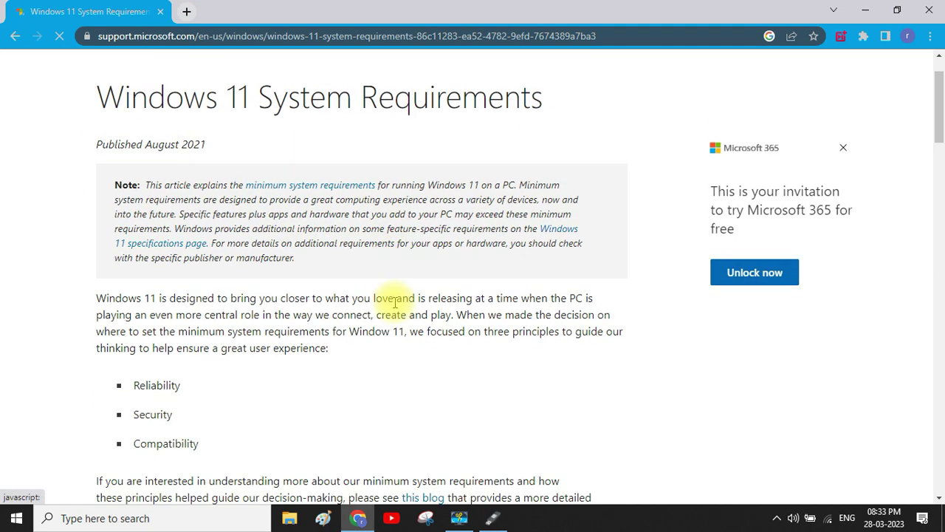
{"action": "scroll", "coordinate": [225, 266], "scroll_direction": "down", "scroll_amount": 7}
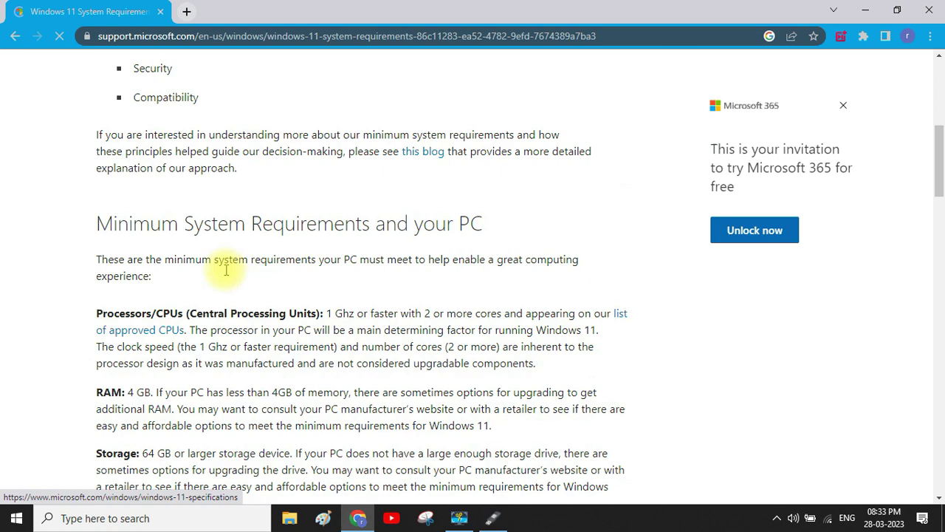
{"action": "scroll", "coordinate": [226, 270], "scroll_direction": "up", "scroll_amount": 2}
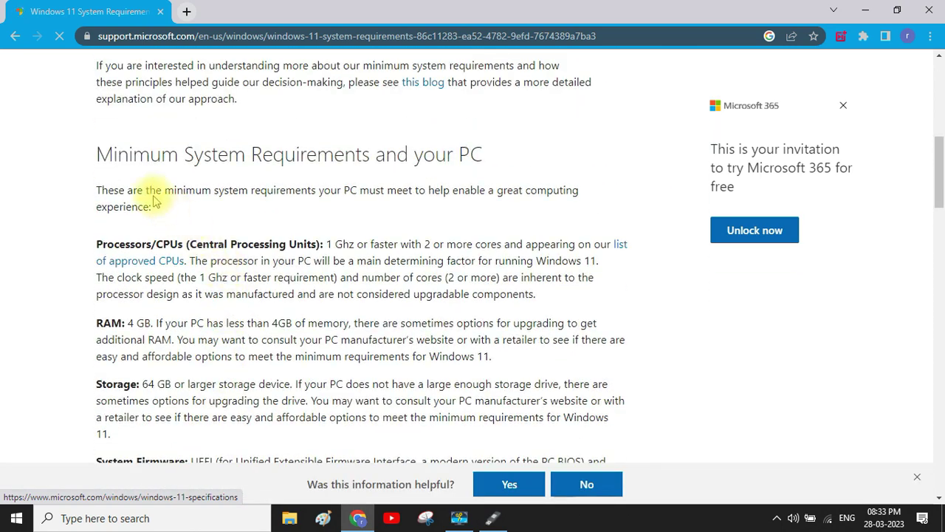
{"action": "left_click_drag", "start_coordinate": [99, 152], "coordinate": [484, 153]}
{"action": "left_click", "coordinate": [187, 214]}
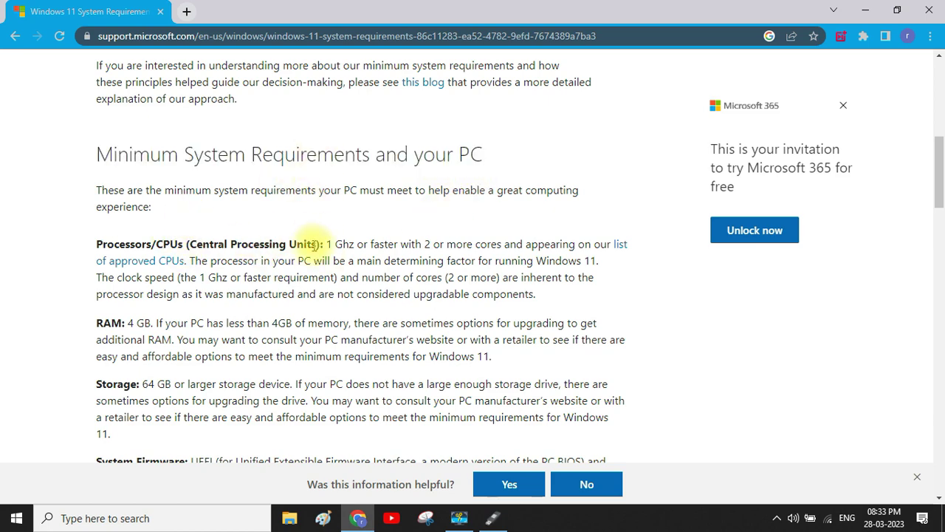
{"action": "scroll", "coordinate": [313, 247], "scroll_direction": "down", "scroll_amount": 1}
{"action": "scroll", "coordinate": [314, 247], "scroll_direction": "down", "scroll_amount": 3}
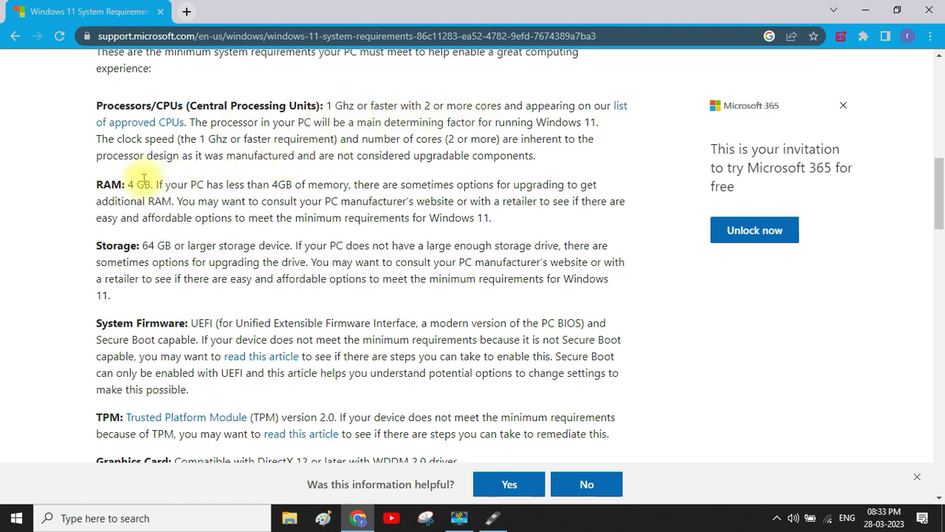
- Review the RAM, storage, system firmware, TPM, graphics card and Microsoft account requirements, and return to Rufus
{"action": "left_click_drag", "start_coordinate": [96, 184], "coordinate": [339, 188]}
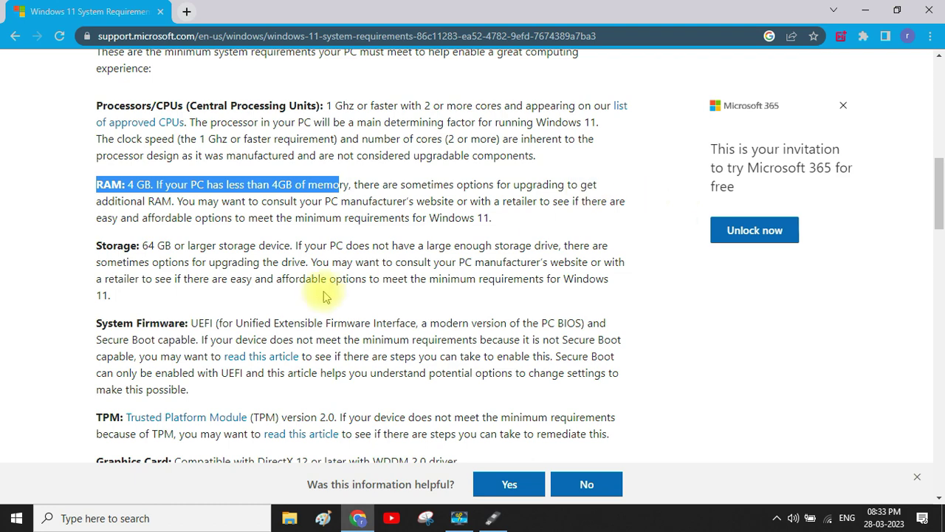
{"action": "scroll", "coordinate": [323, 296], "scroll_direction": "down", "scroll_amount": 1}
{"action": "left_click_drag", "start_coordinate": [98, 177], "coordinate": [172, 177]}
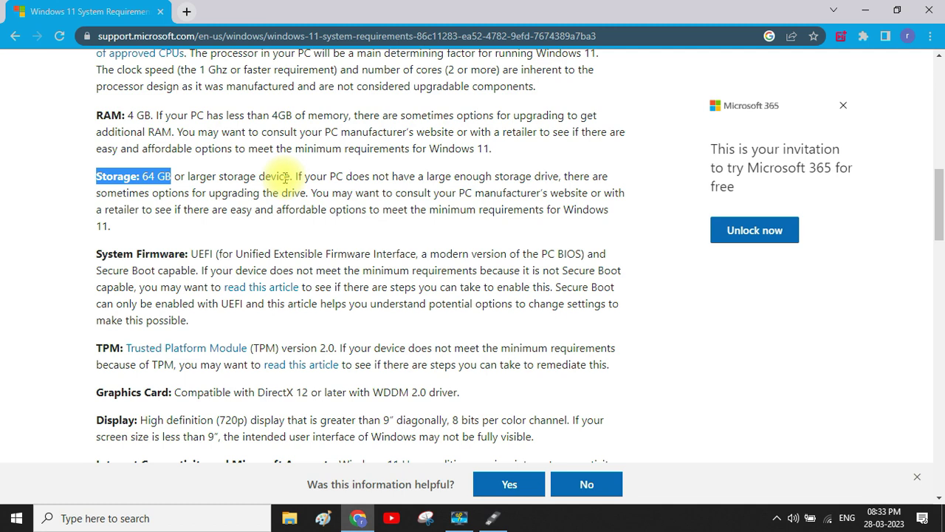
{"action": "left_click_drag", "start_coordinate": [96, 254], "coordinate": [189, 255]}
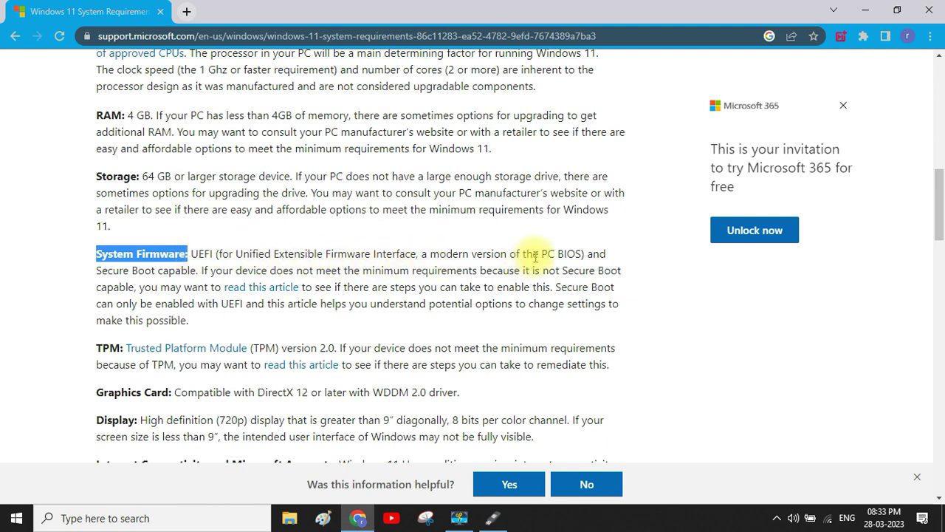
{"action": "left_click", "coordinate": [126, 270]}
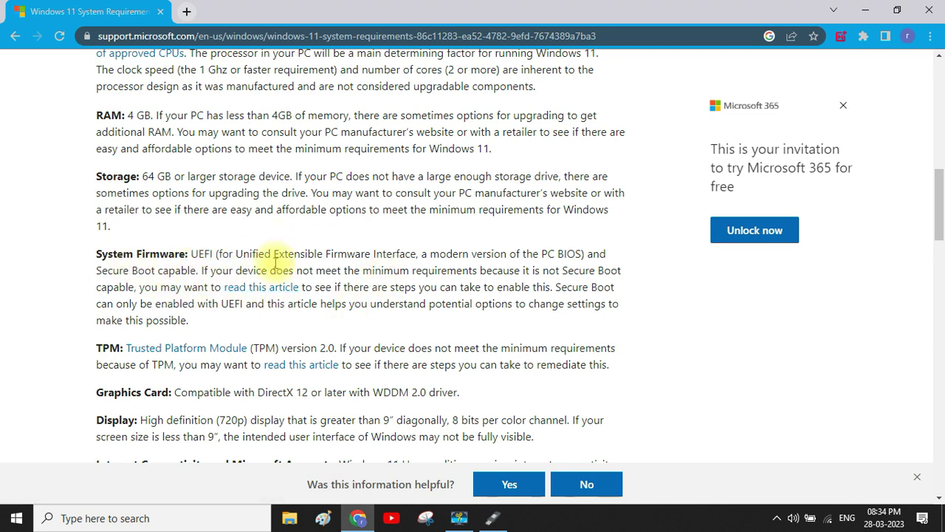
{"action": "left_click_drag", "start_coordinate": [96, 348], "coordinate": [124, 355]}
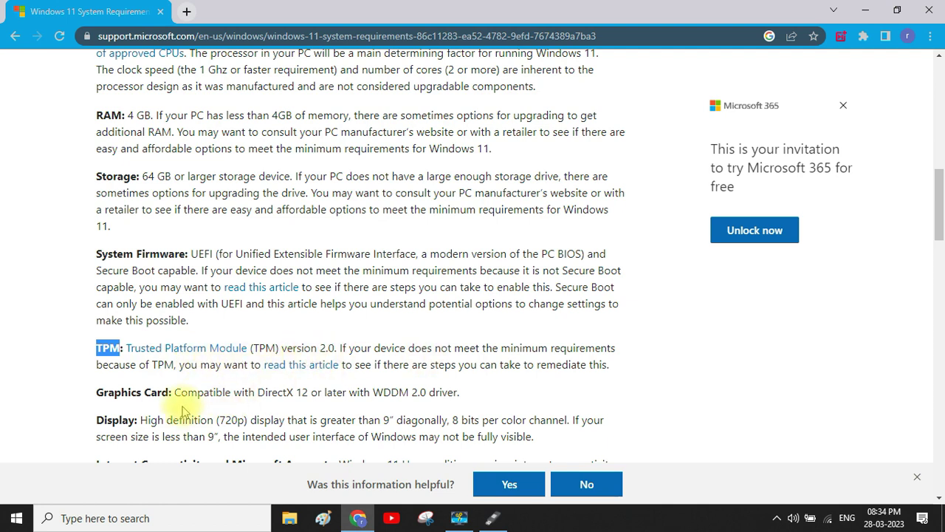
{"action": "left_click_drag", "start_coordinate": [99, 392], "coordinate": [171, 397]}
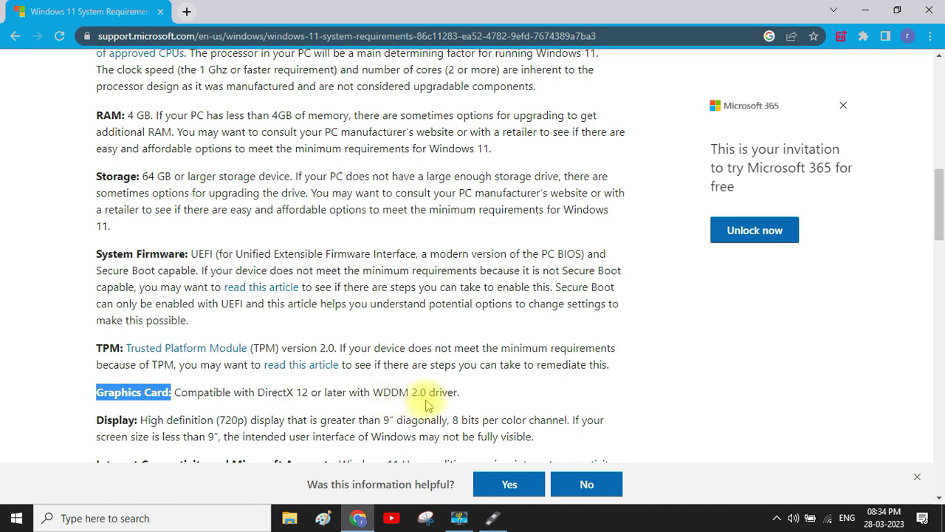
{"action": "scroll", "coordinate": [352, 402], "scroll_direction": "down", "scroll_amount": 2}
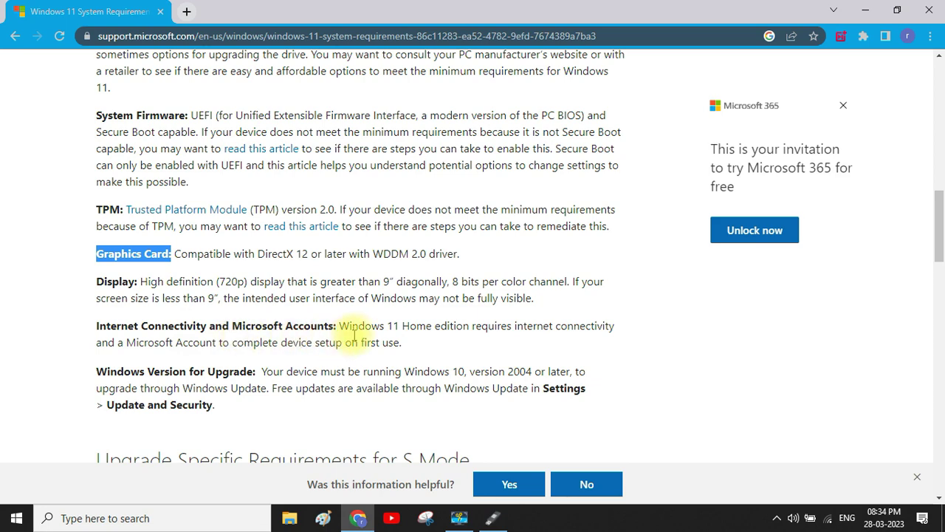
{"action": "scroll", "coordinate": [354, 334], "scroll_direction": "down", "scroll_amount": 1}
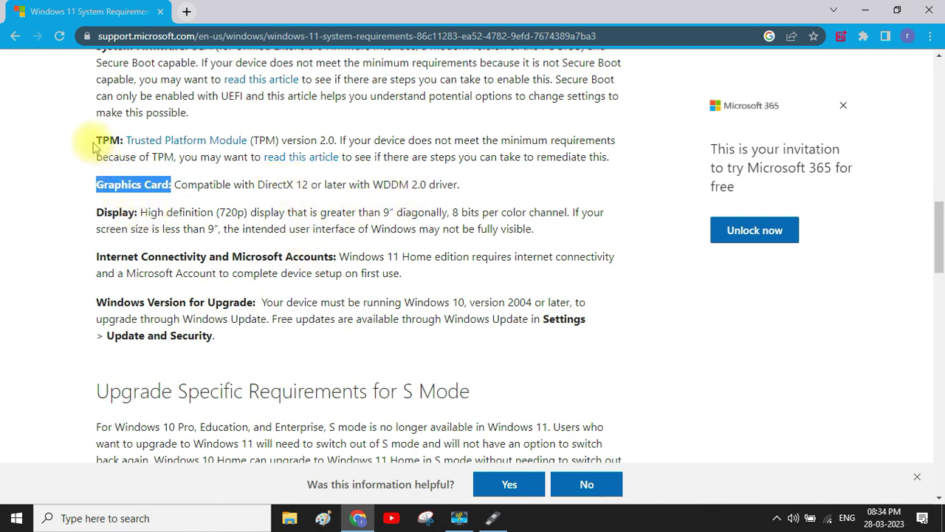
{"action": "left_click_drag", "start_coordinate": [97, 140], "coordinate": [118, 140]}
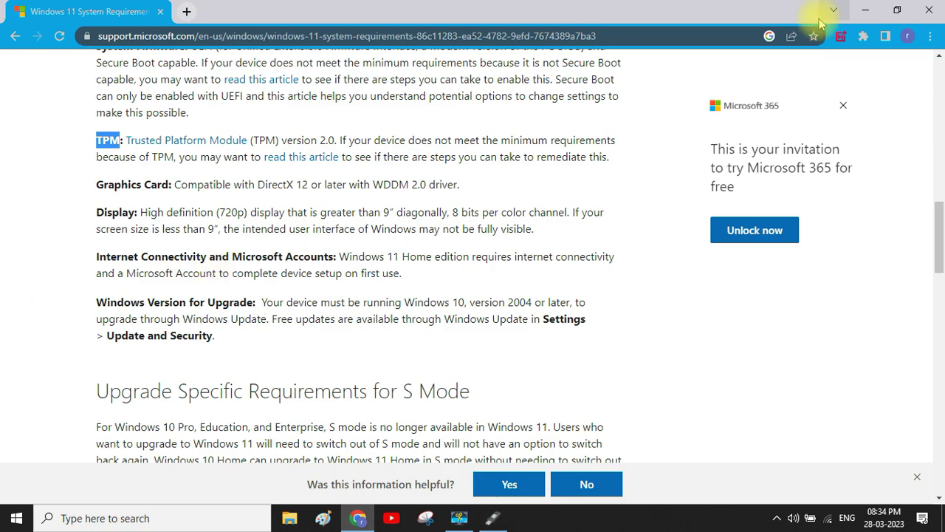
{"action": "left_click", "coordinate": [866, 7]}
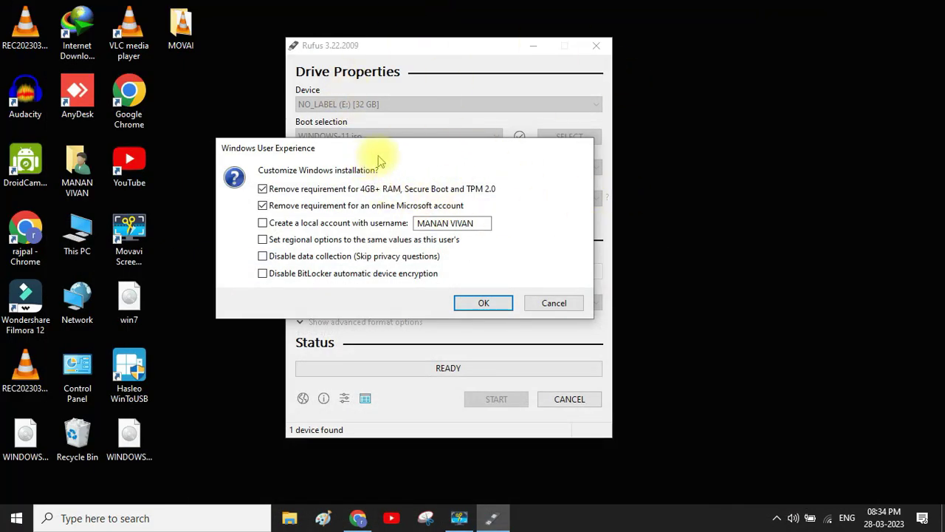
- Enable Disable data collection (Skip privacy questions) and accept the Windows installation customizations, leaving local account creation off
{"action": "left_click", "coordinate": [418, 223]}
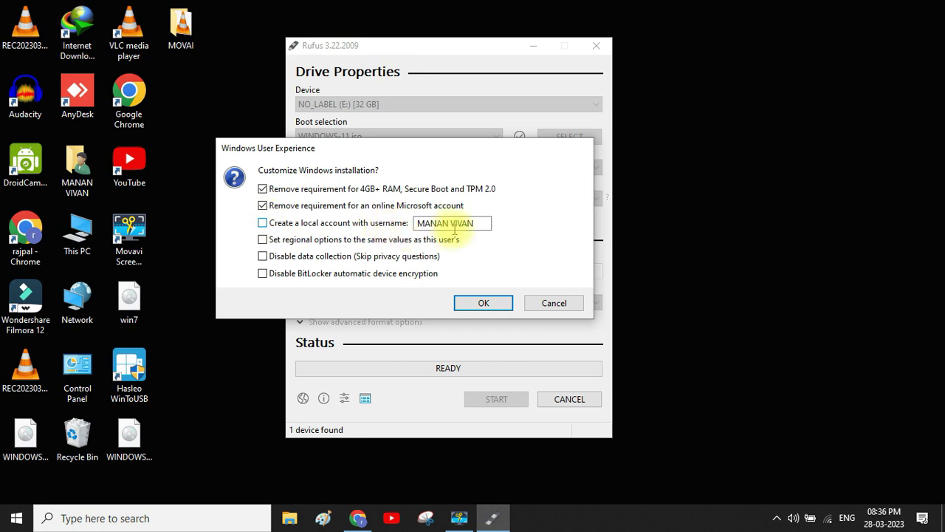
{"action": "left_click_drag", "start_coordinate": [478, 223], "coordinate": [270, 220]}
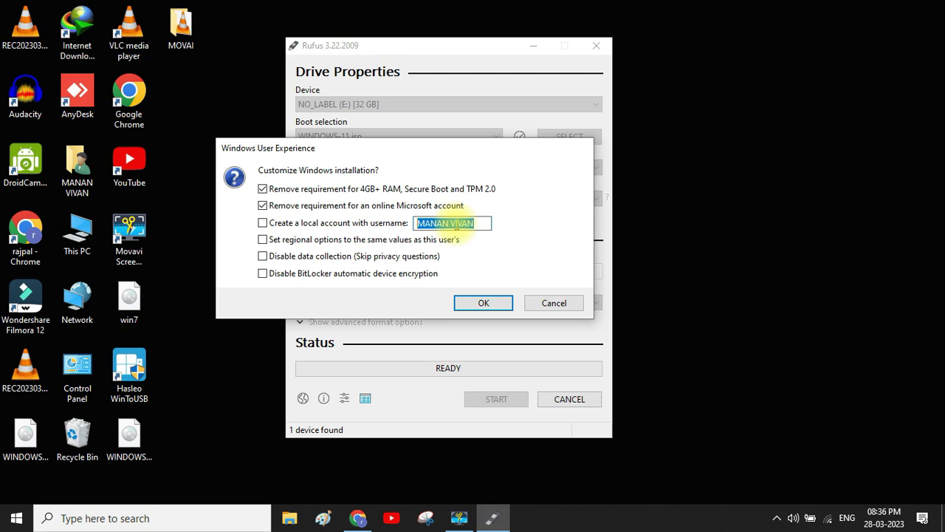
{"action": "left_click", "coordinate": [422, 255]}
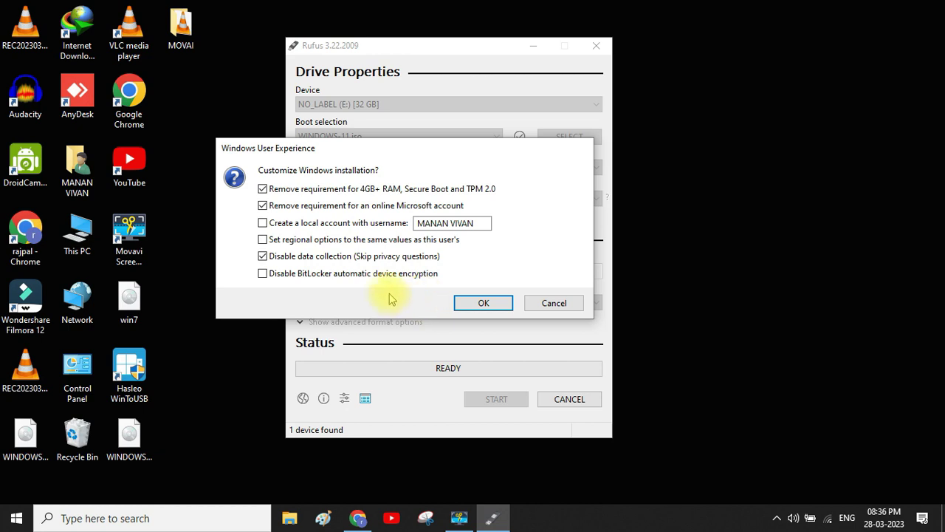
{"action": "left_click", "coordinate": [485, 307]}
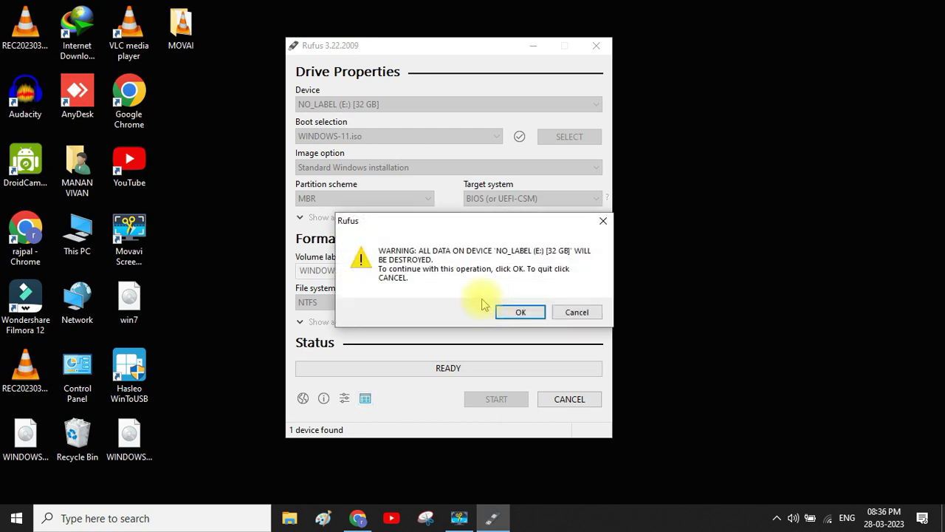
- Accept erasing all data on the USB drive so that writing the Windows 11 image begins
{"action": "left_click_drag", "start_coordinate": [463, 221], "coordinate": [411, 169]}
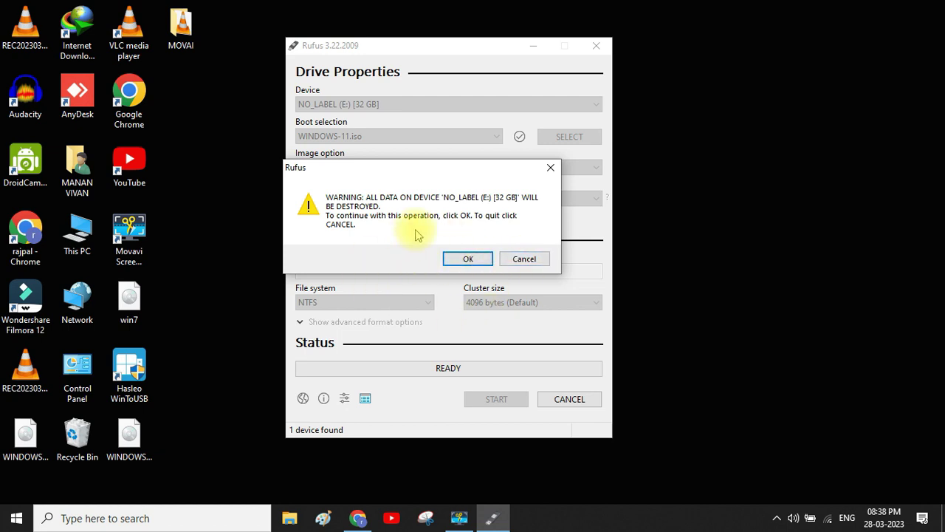
{"action": "left_click", "coordinate": [469, 260]}
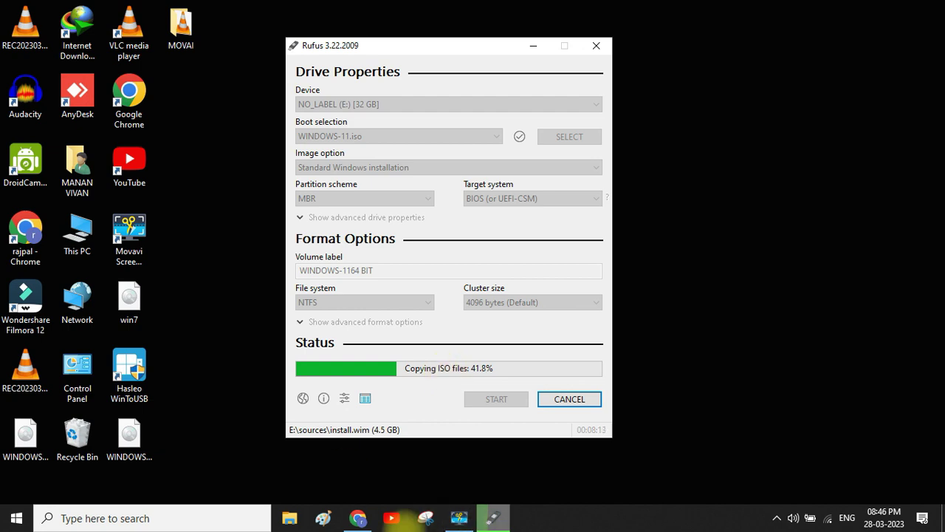
{"action": "left_click", "coordinate": [675, 239]}
{"action": "right_click", "coordinate": [675, 238]}
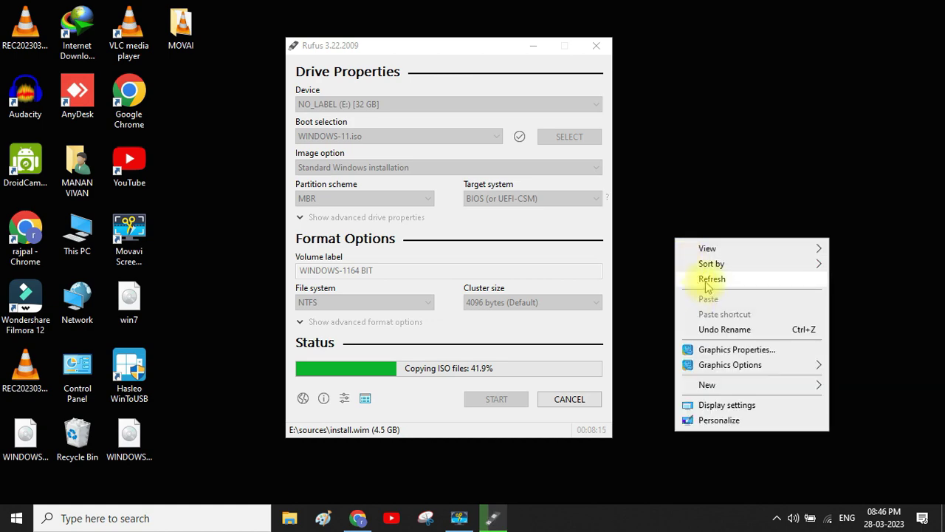
{"action": "left_click", "coordinate": [705, 281]}
{"action": "right_click", "coordinate": [686, 185]}
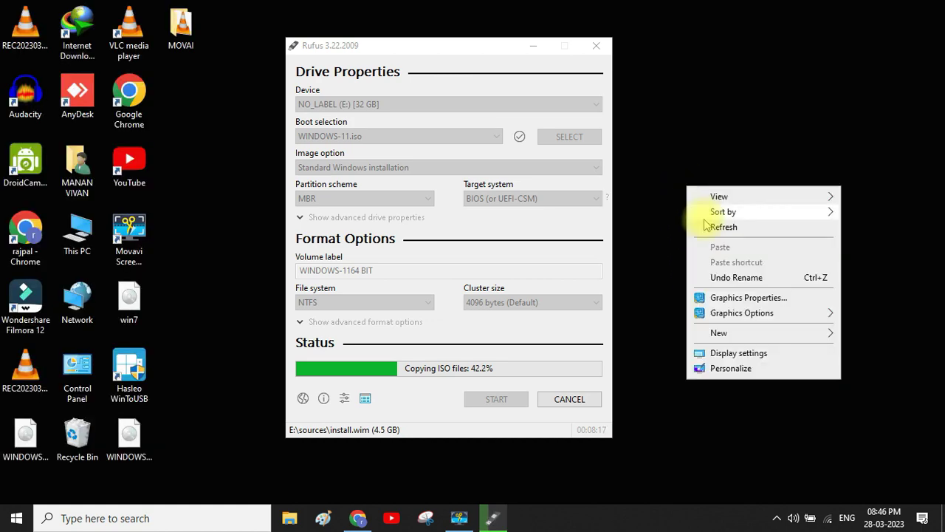
{"action": "left_click", "coordinate": [705, 226]}
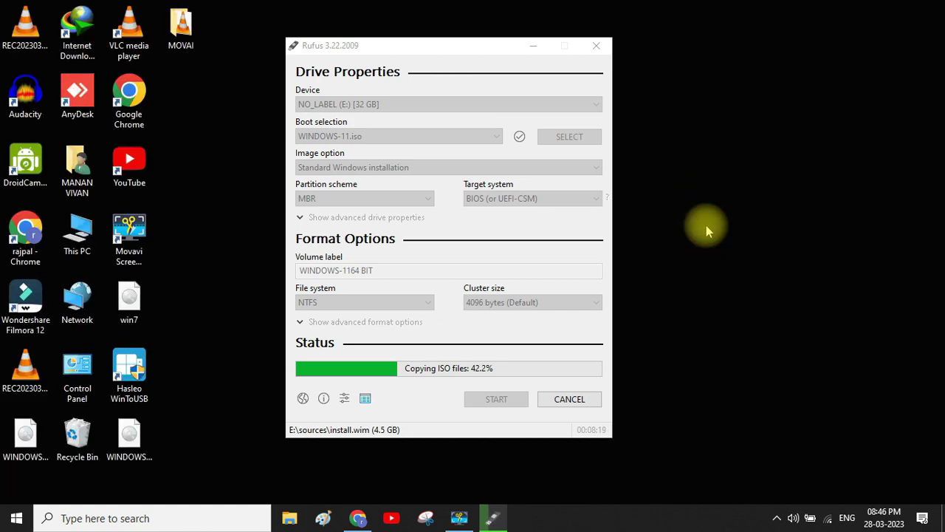
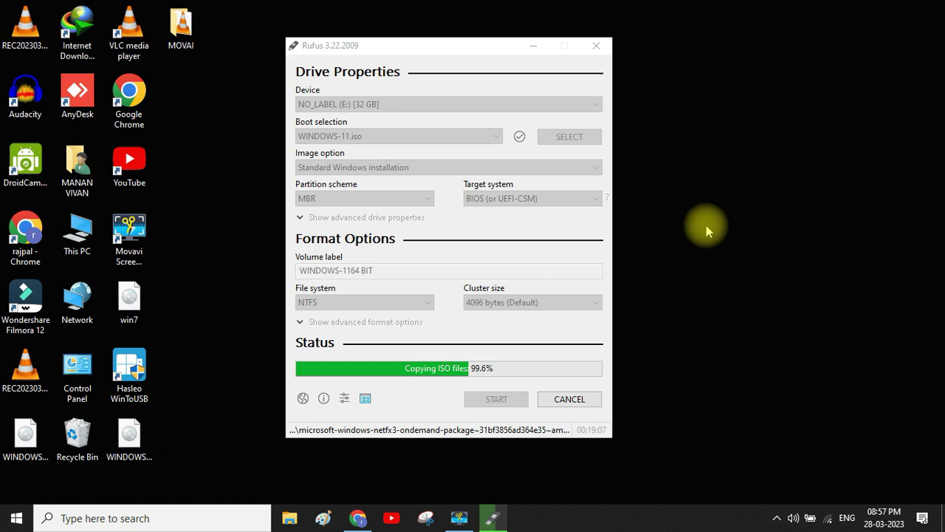
{"action": "right_click", "coordinate": [706, 225]}
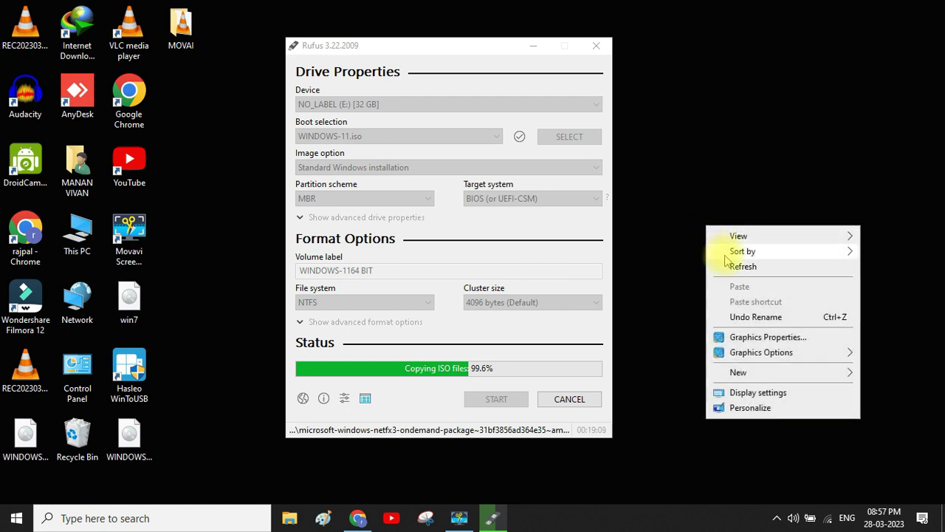
{"action": "left_click", "coordinate": [730, 262]}
{"action": "right_click", "coordinate": [658, 145]}
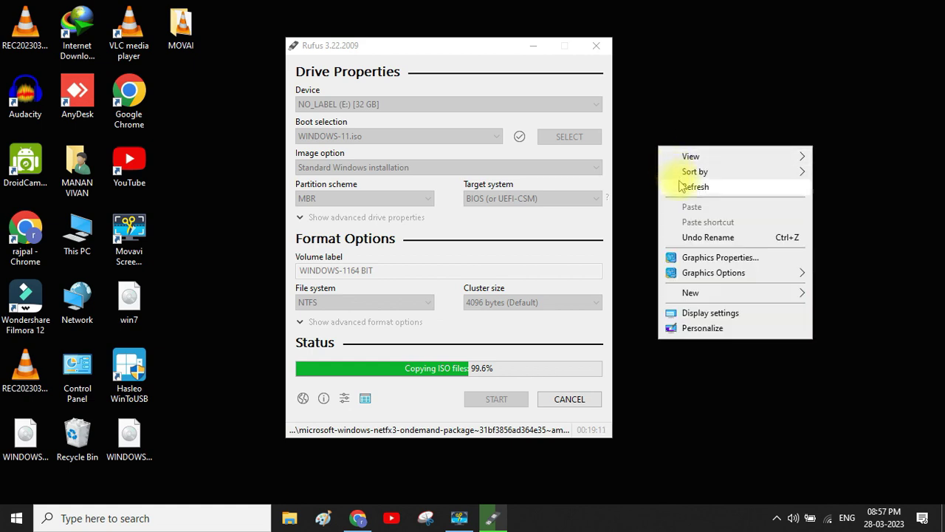
{"action": "left_click", "coordinate": [681, 187]}
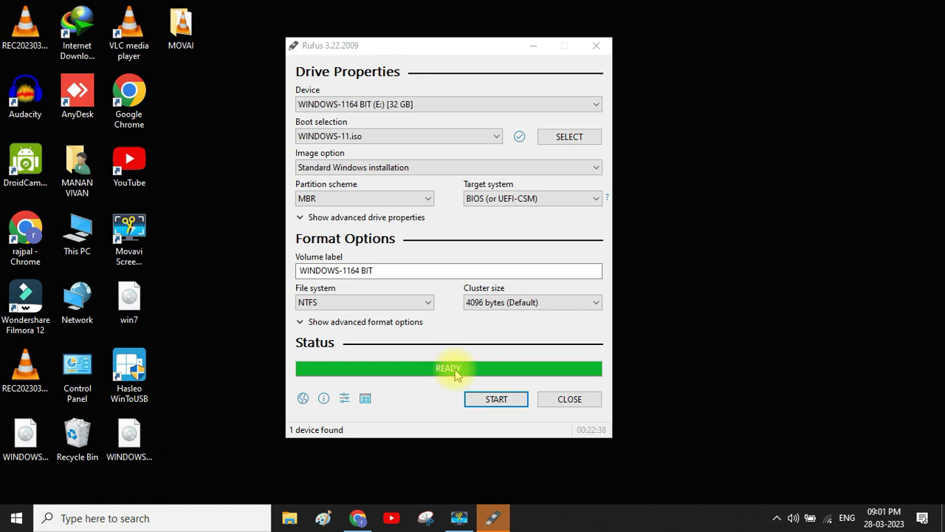
- Close Rufus and check the files written to the WINDOWS-1164 BIT (E:) drive in File Explorer, closing its window when done
{"action": "left_click", "coordinate": [570, 401]}
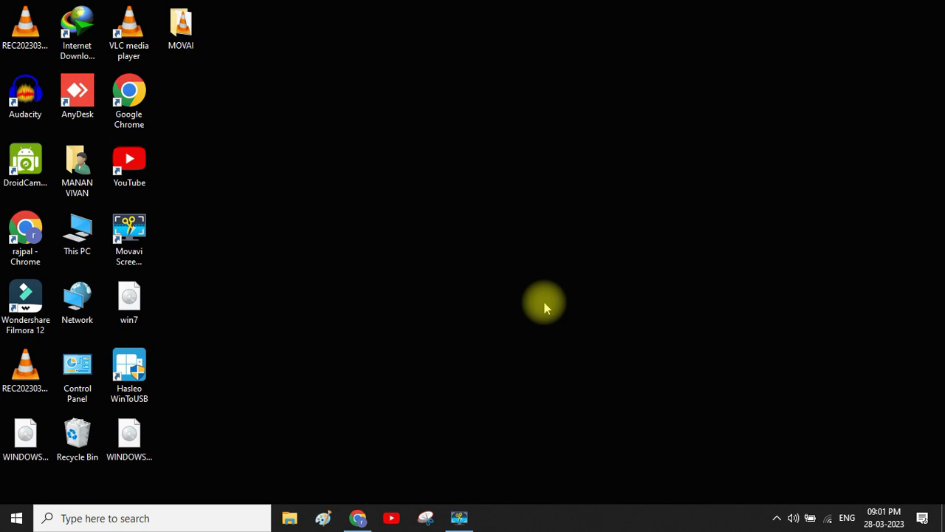
{"action": "left_click", "coordinate": [88, 246]}
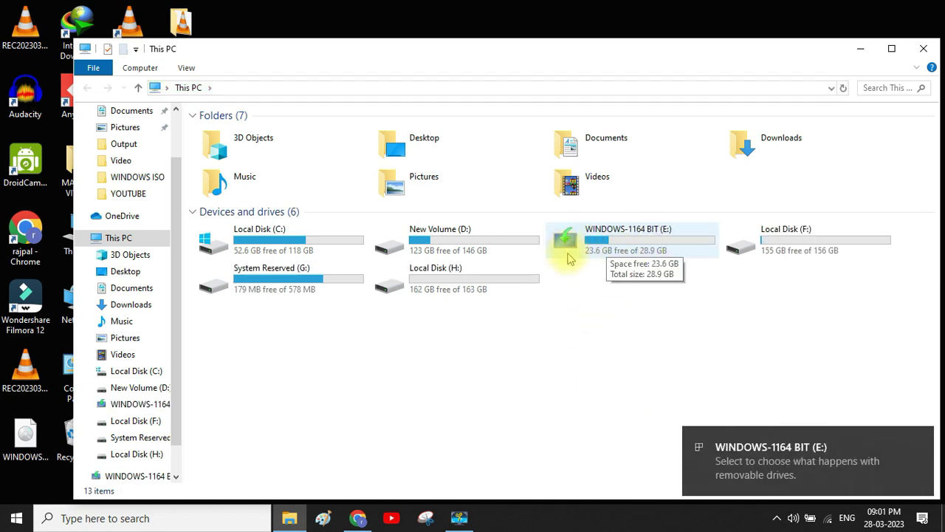
{"action": "double_click", "coordinate": [639, 248]}
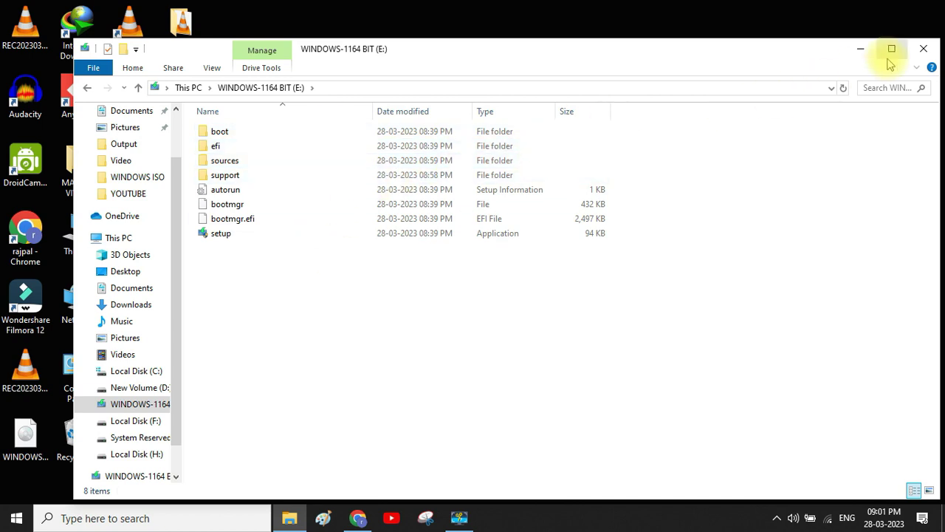
{"action": "left_click", "coordinate": [923, 49]}
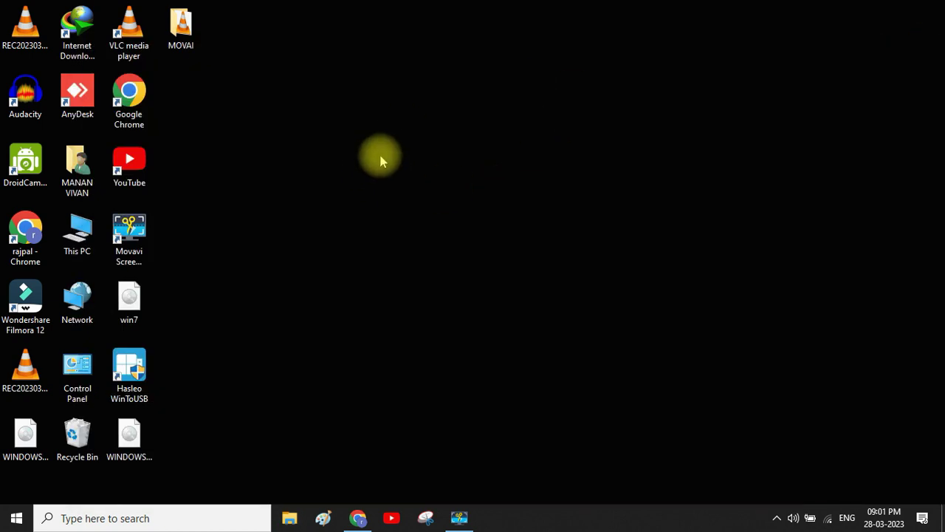
{"action": "right_click", "coordinate": [348, 77]}
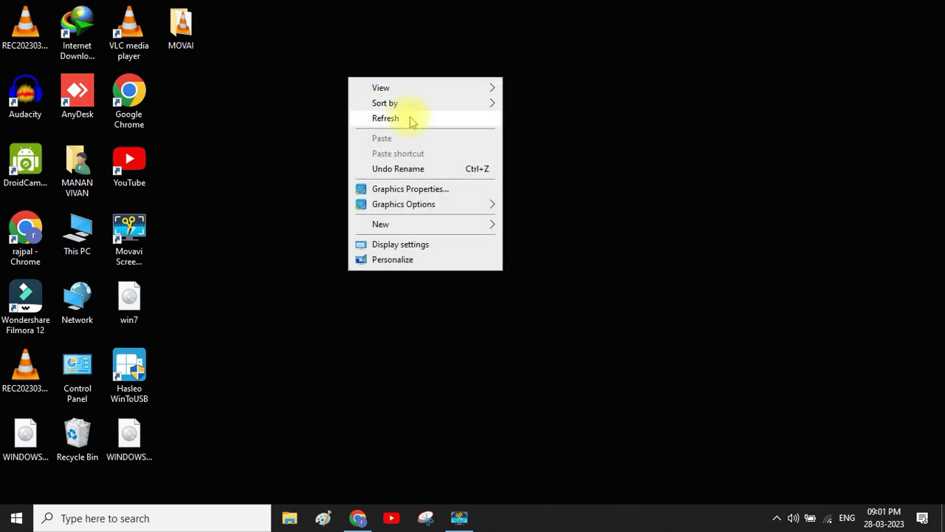
{"action": "left_click", "coordinate": [410, 119]}
{"action": "right_click", "coordinate": [356, 68]}
{"action": "left_click", "coordinate": [458, 113]}
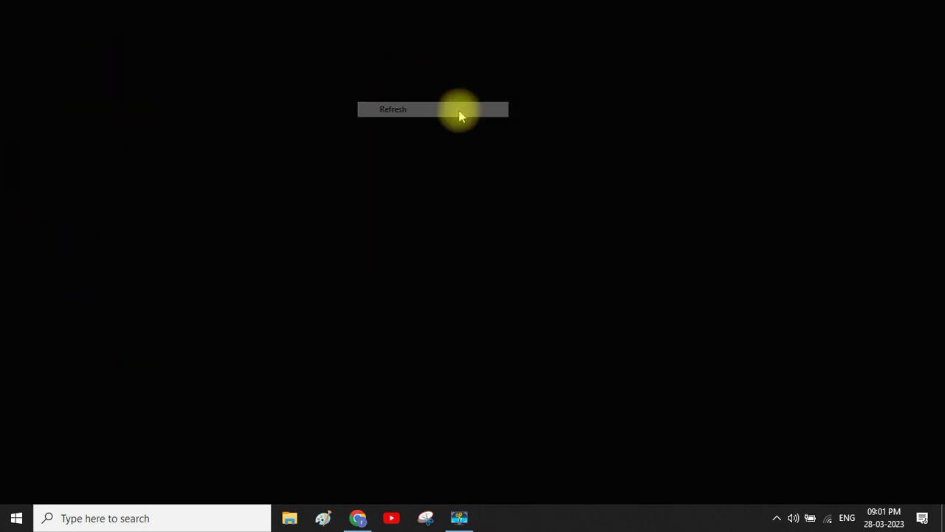